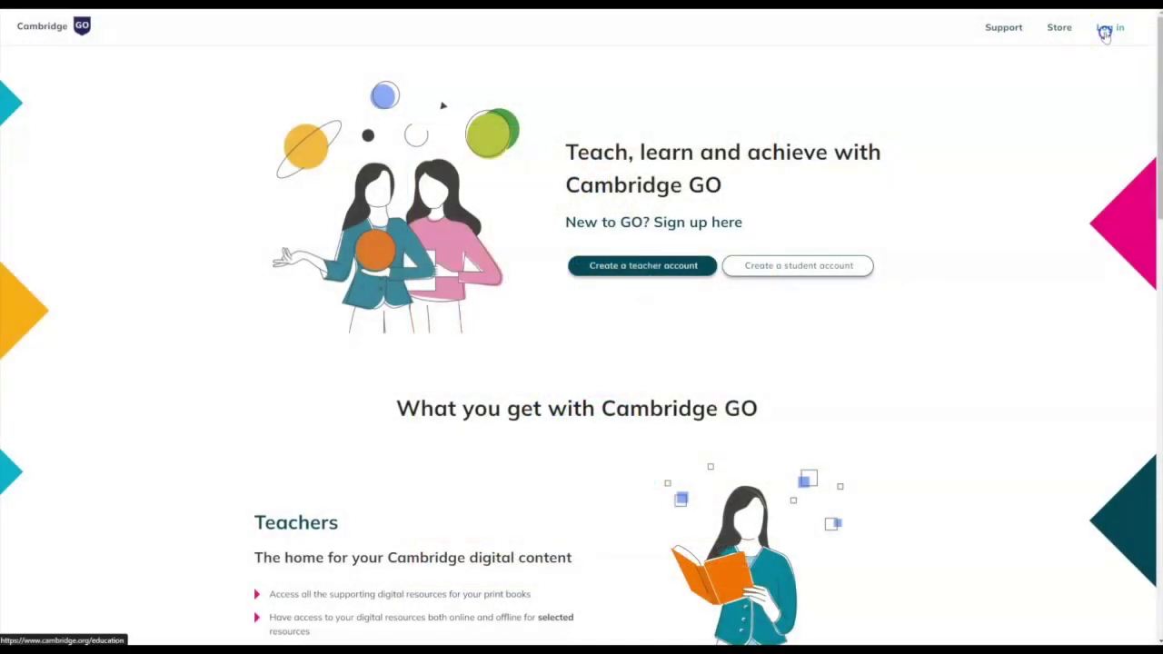
Log in to Cambridge GO with the teacher account's email address and password
click(1105, 33)
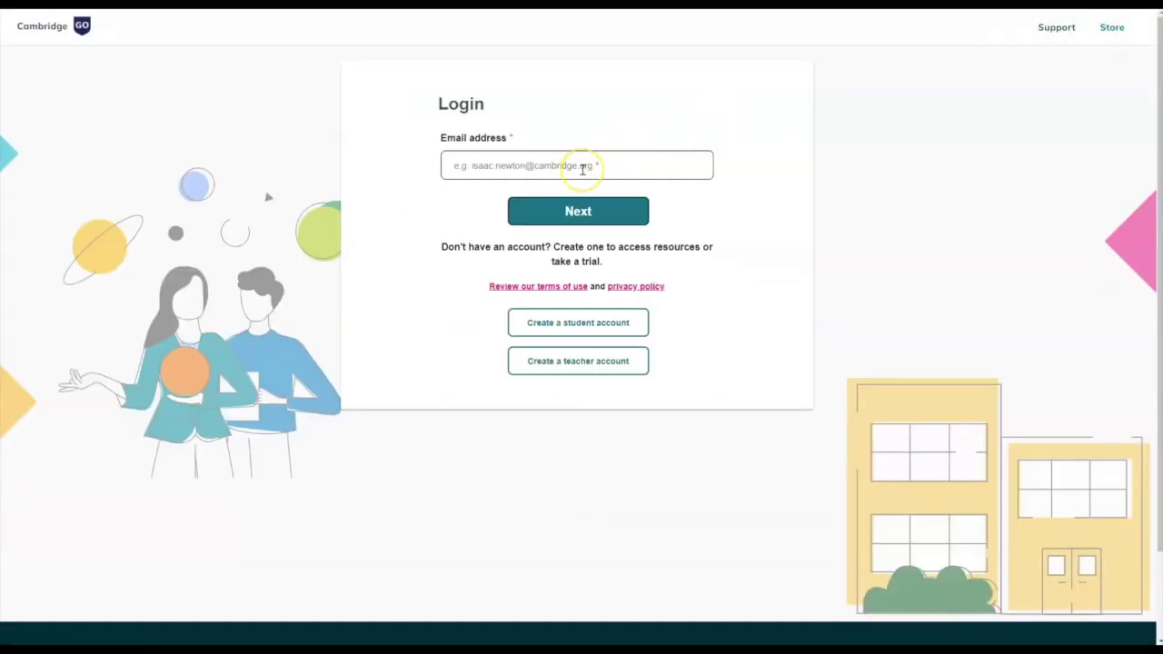
click(573, 214)
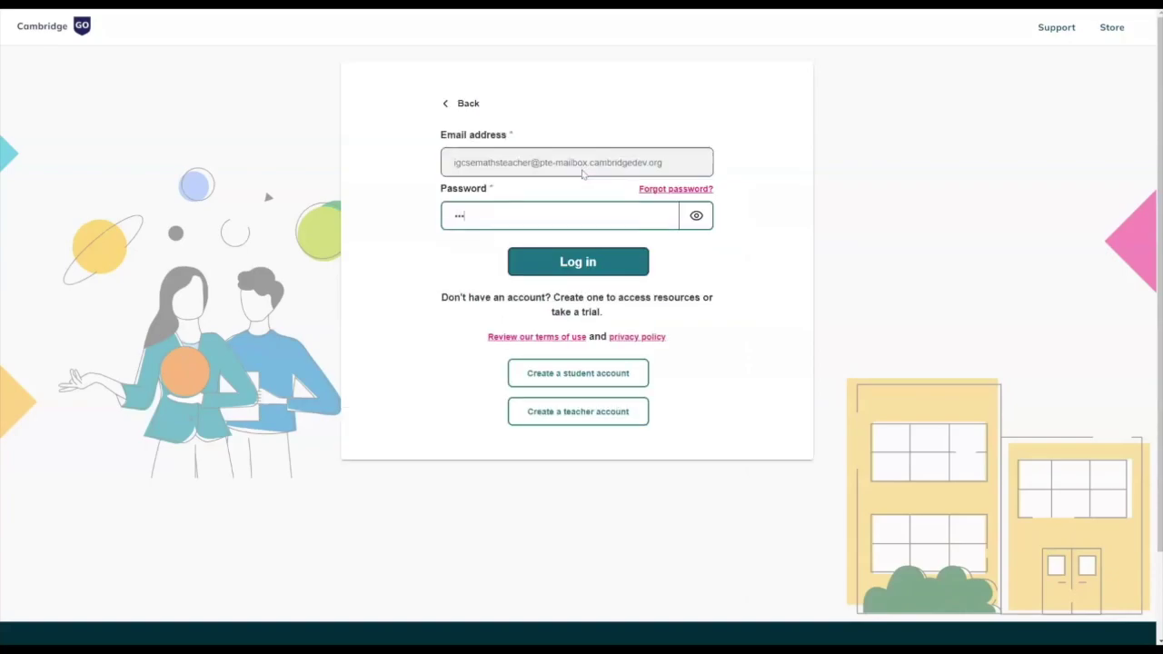
key(Return)
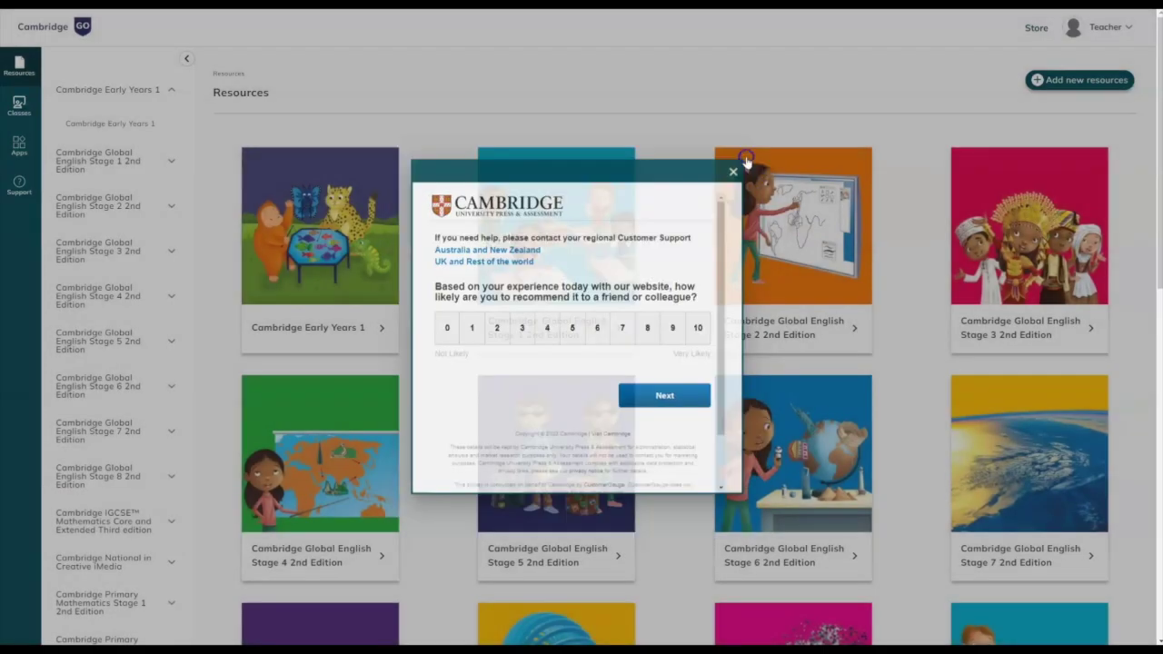
Dismiss the survey, open IGCSE Mathematics Core and Extended, and scroll to its Assessment section
click(733, 171)
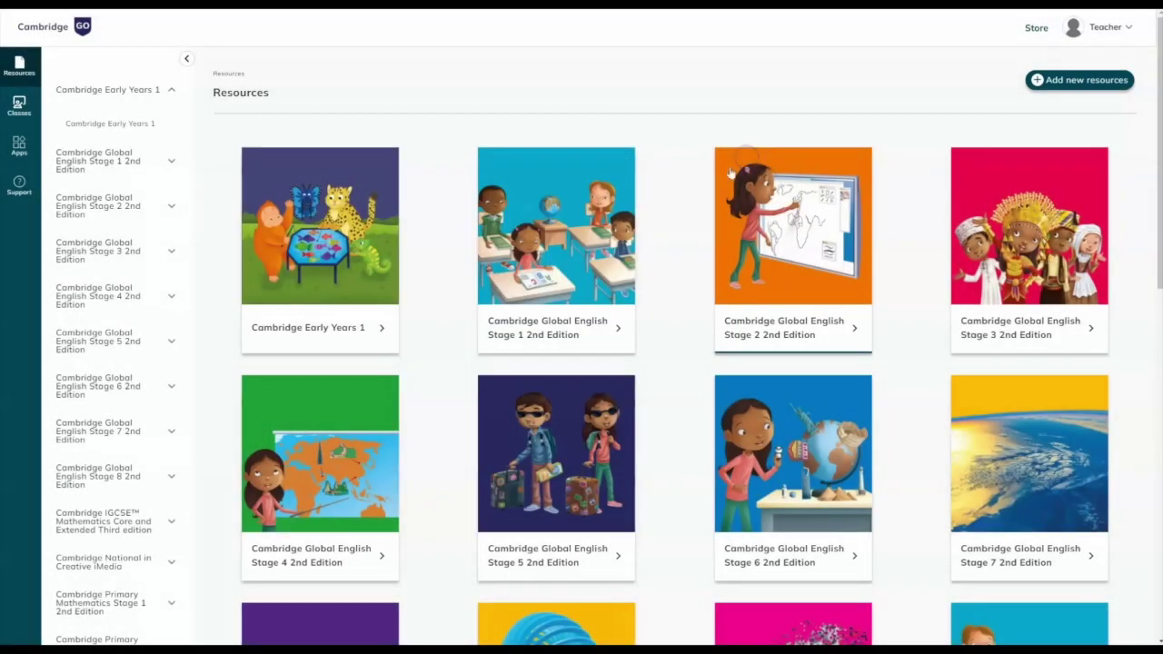
scroll(623, 299, down, 1)
scroll(626, 303, down, 2)
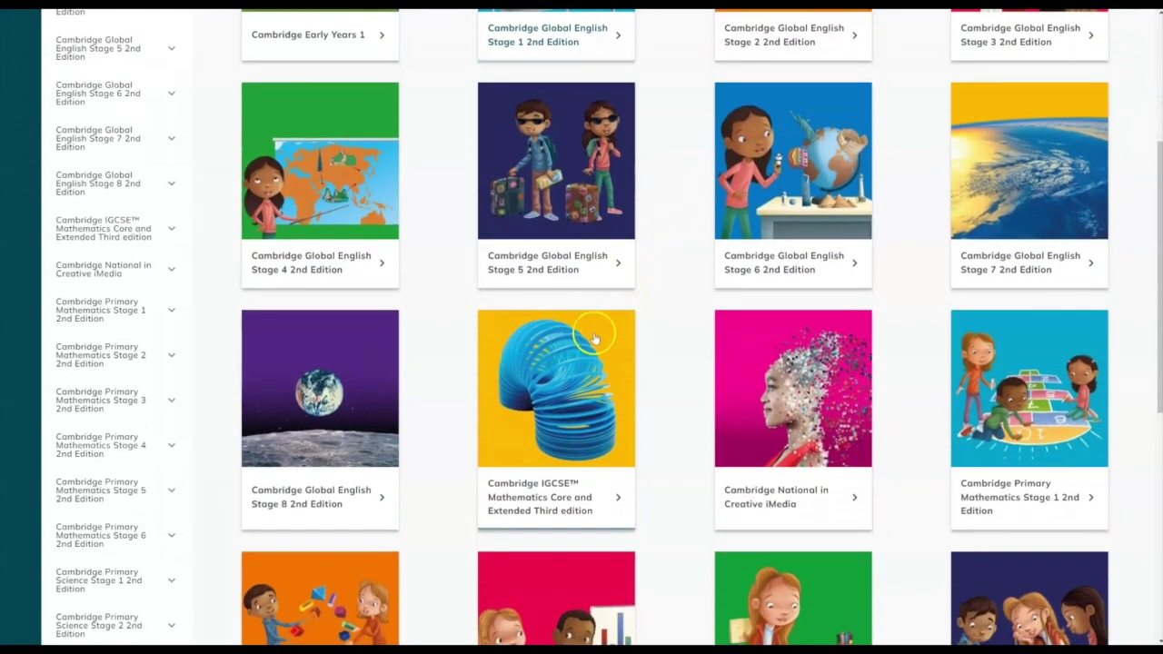
click(560, 391)
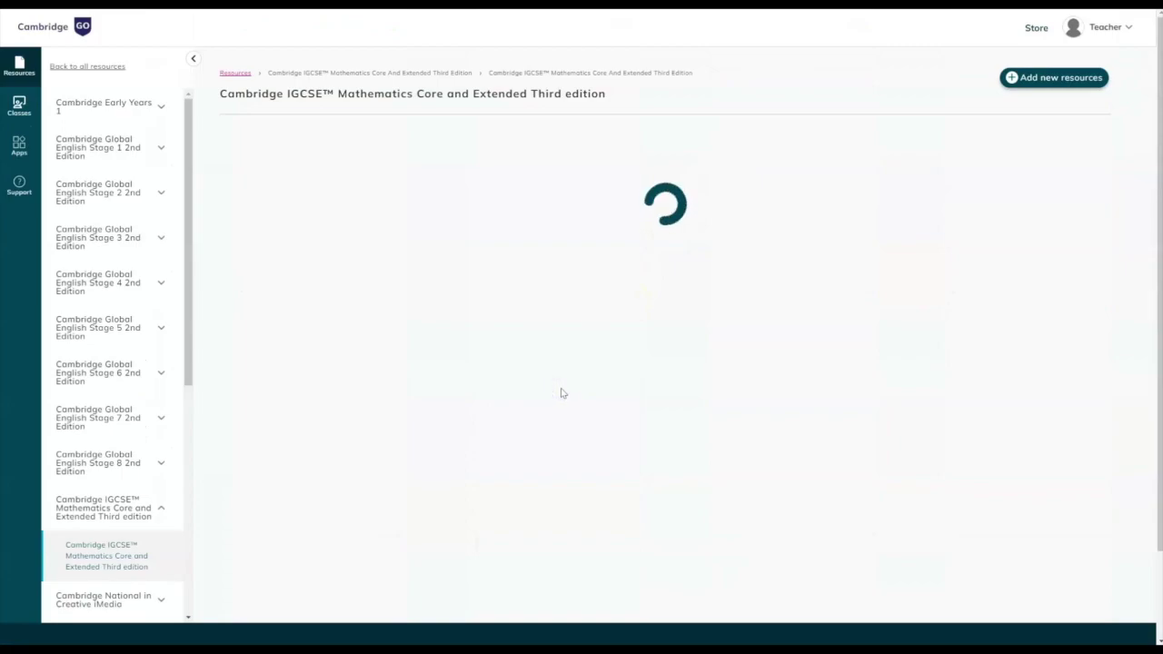
scroll(561, 393, down, 3)
scroll(561, 393, down, 3)
scroll(561, 393, down, 2)
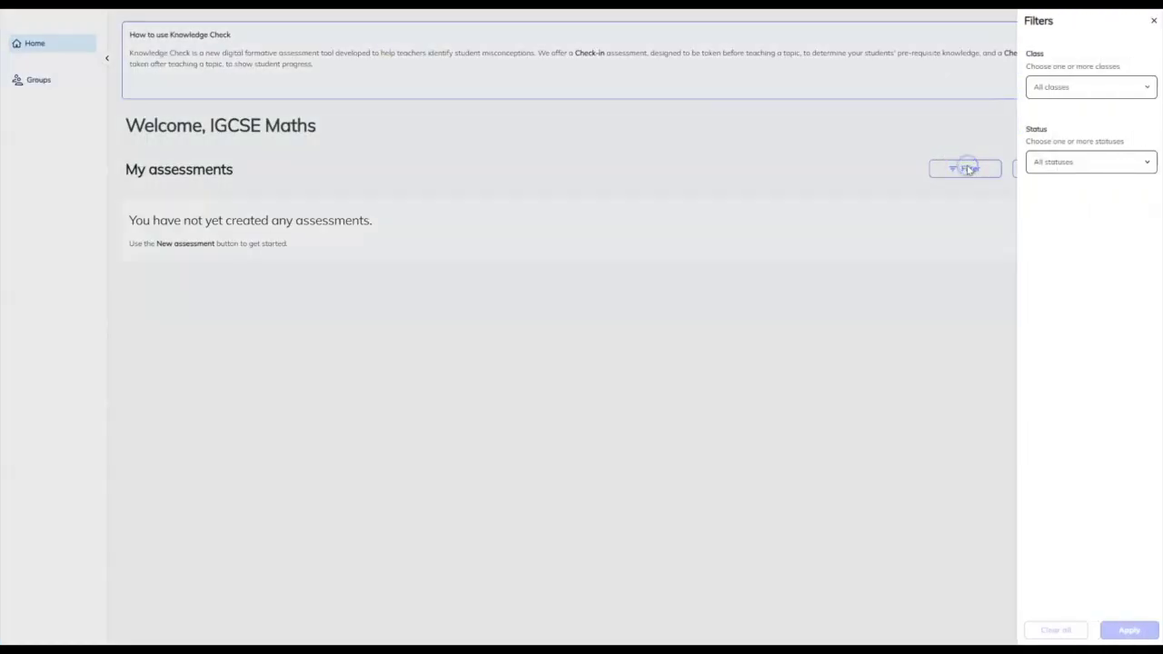
click(1130, 81)
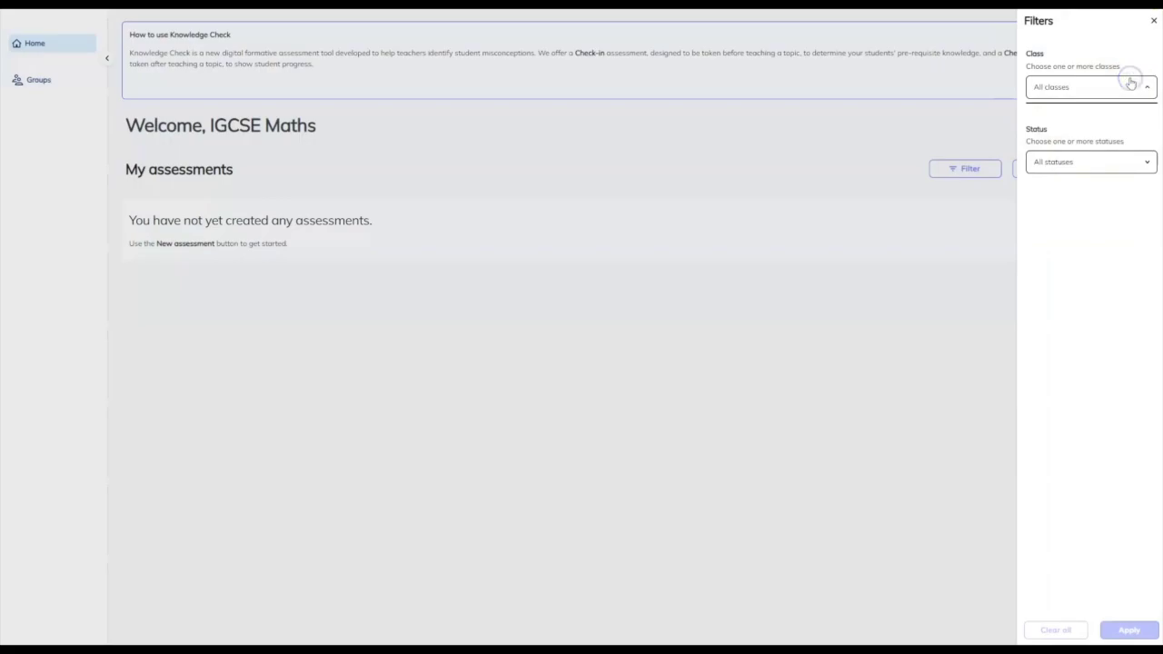
click(1153, 20)
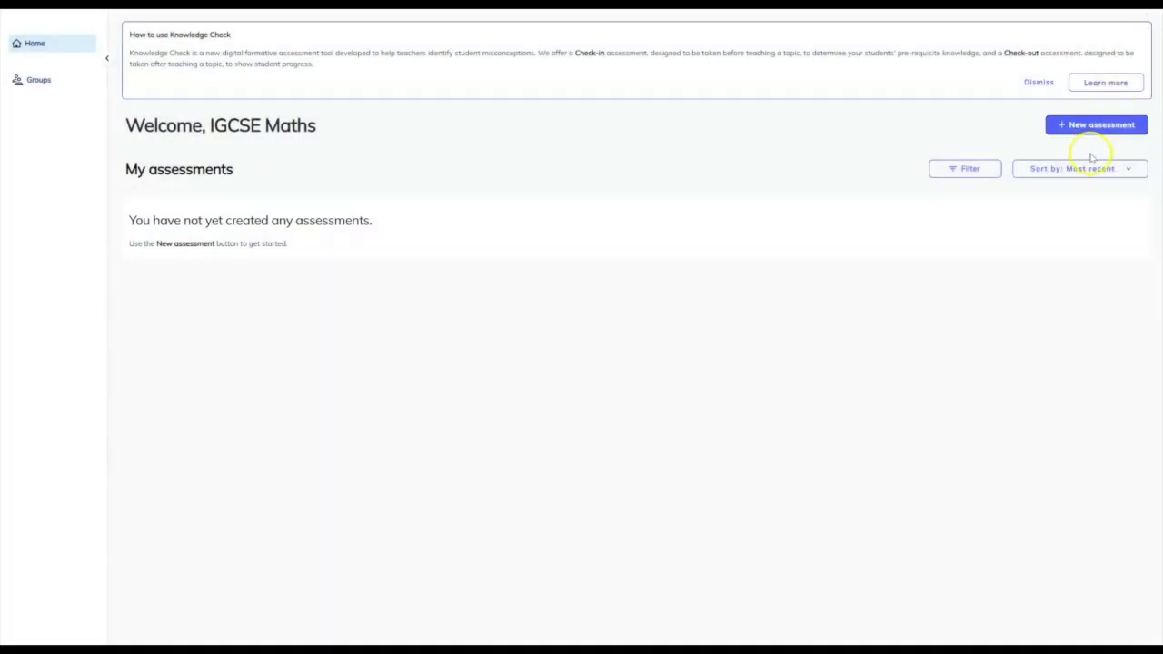
click(1087, 168)
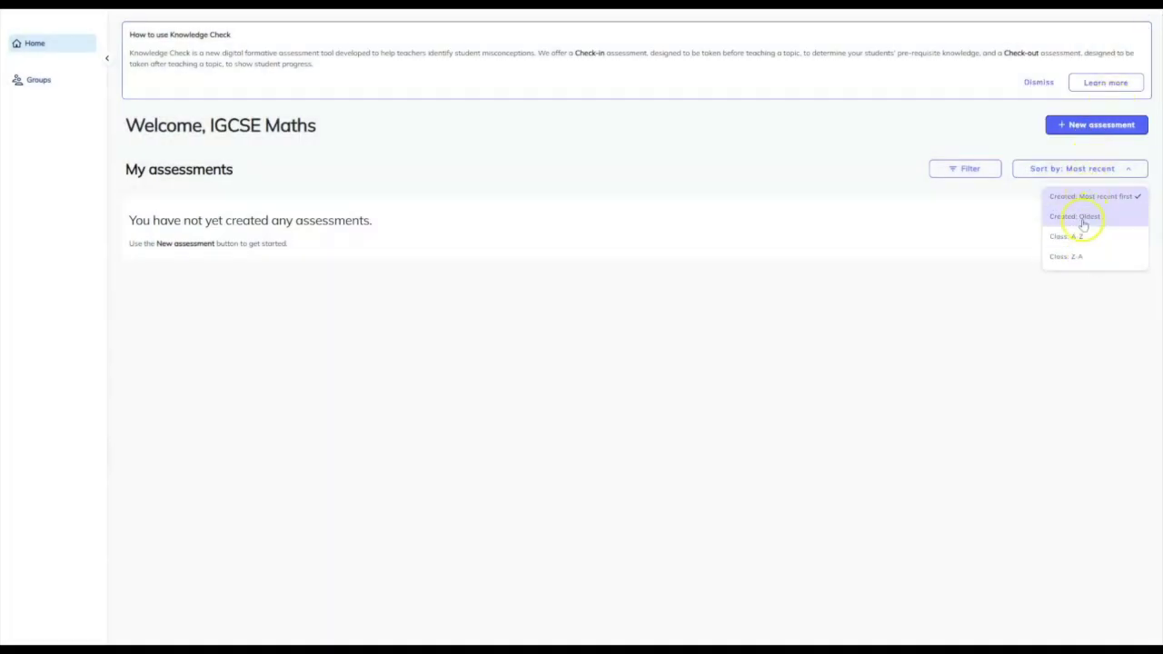
click(1078, 169)
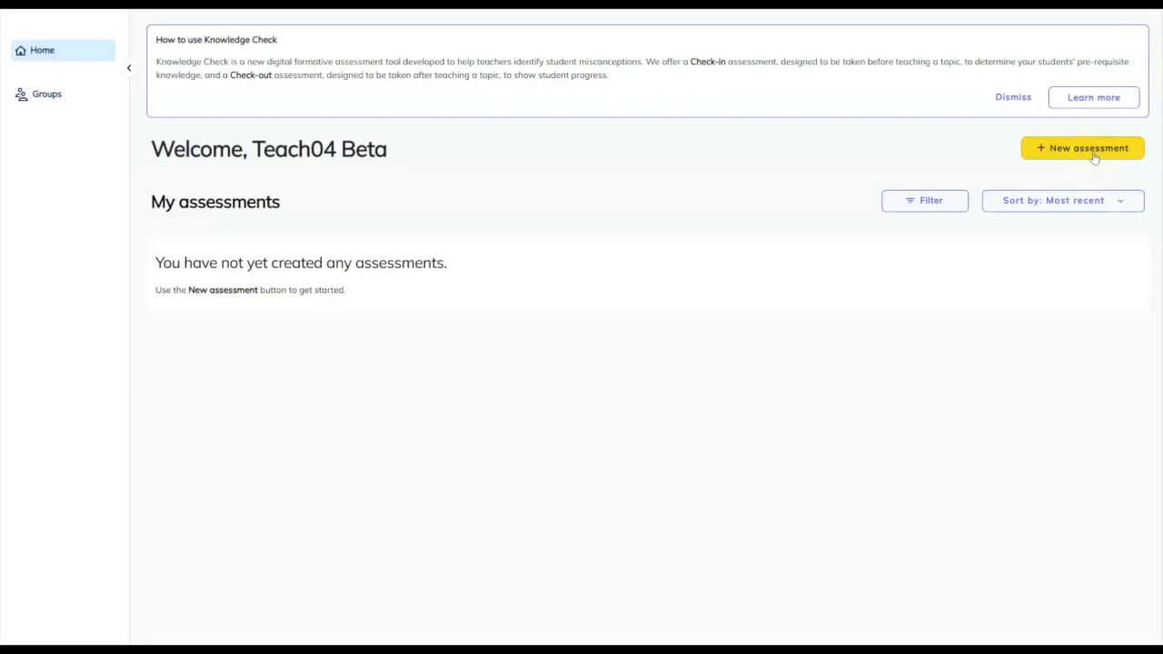
Start a new assessment for class KC CAYENNE on the Collecting like terms topic
click(1094, 157)
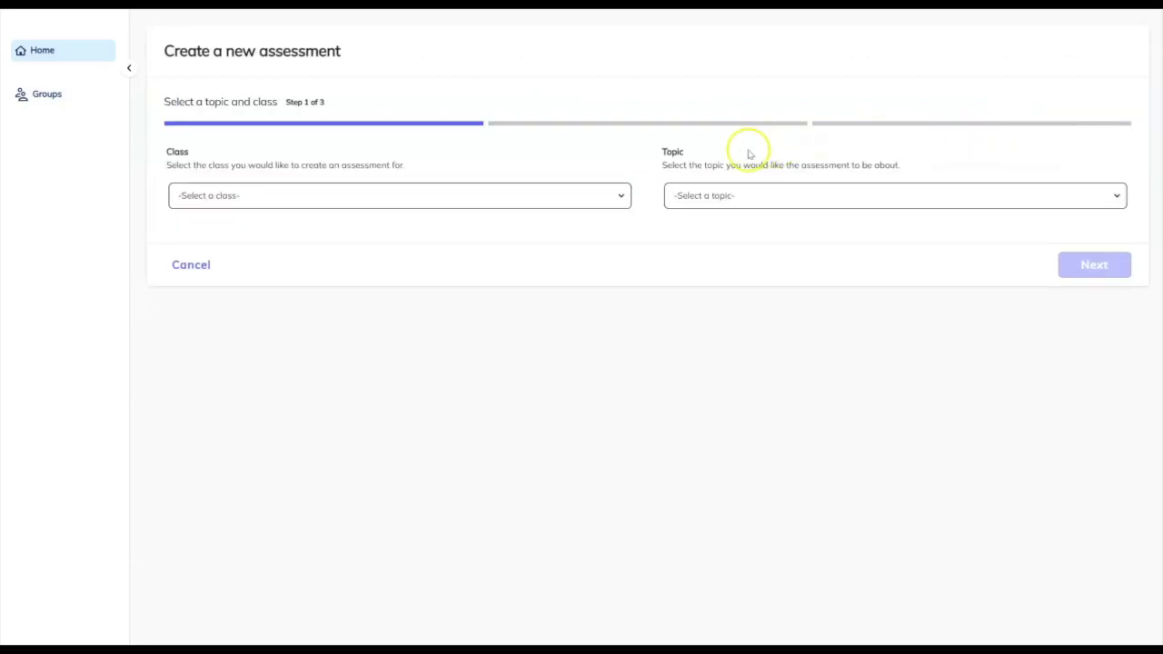
click(622, 195)
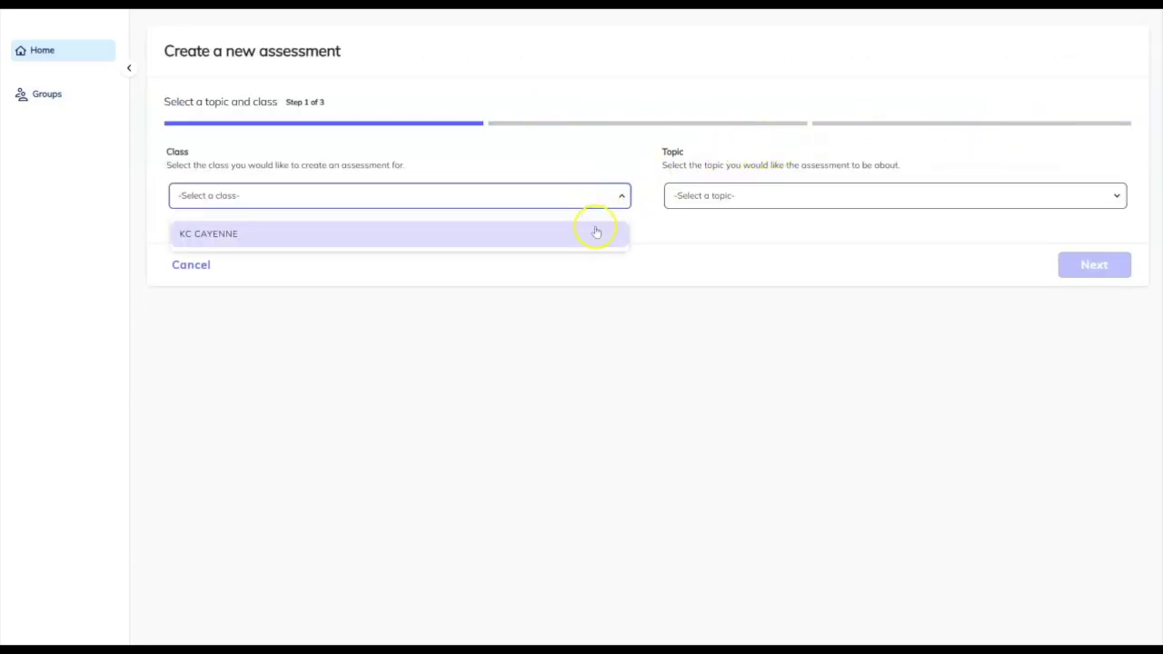
click(595, 229)
click(764, 197)
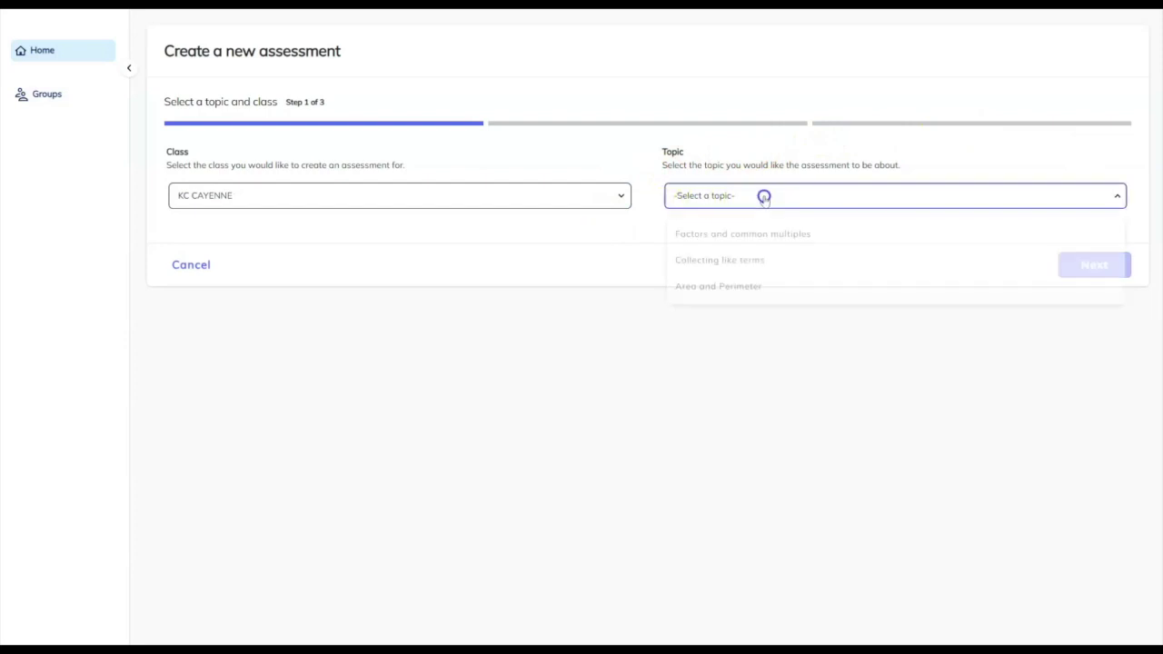
click(767, 259)
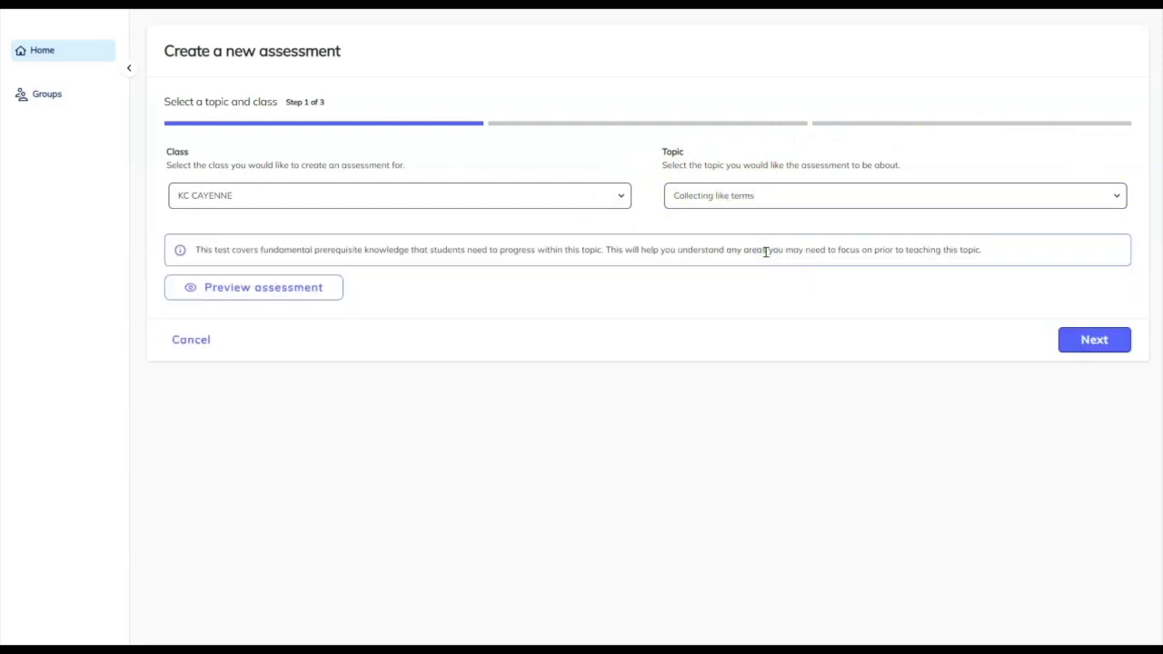
Preview questions 1–3 of the assessment, then continue to scheduling
click(255, 292)
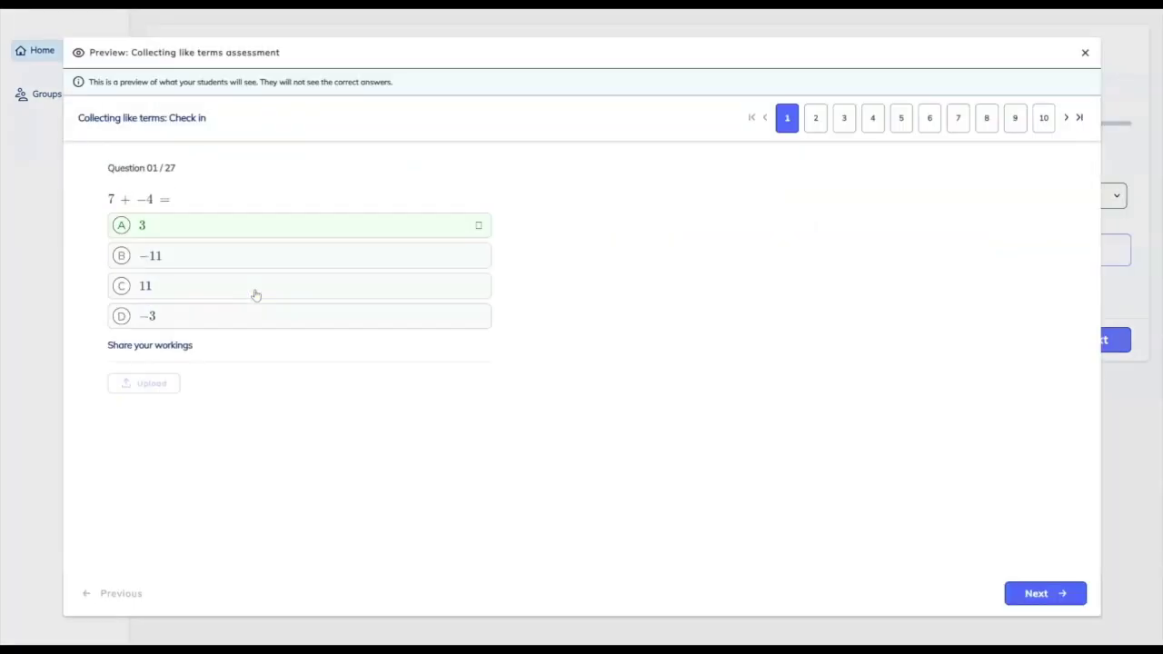
click(813, 121)
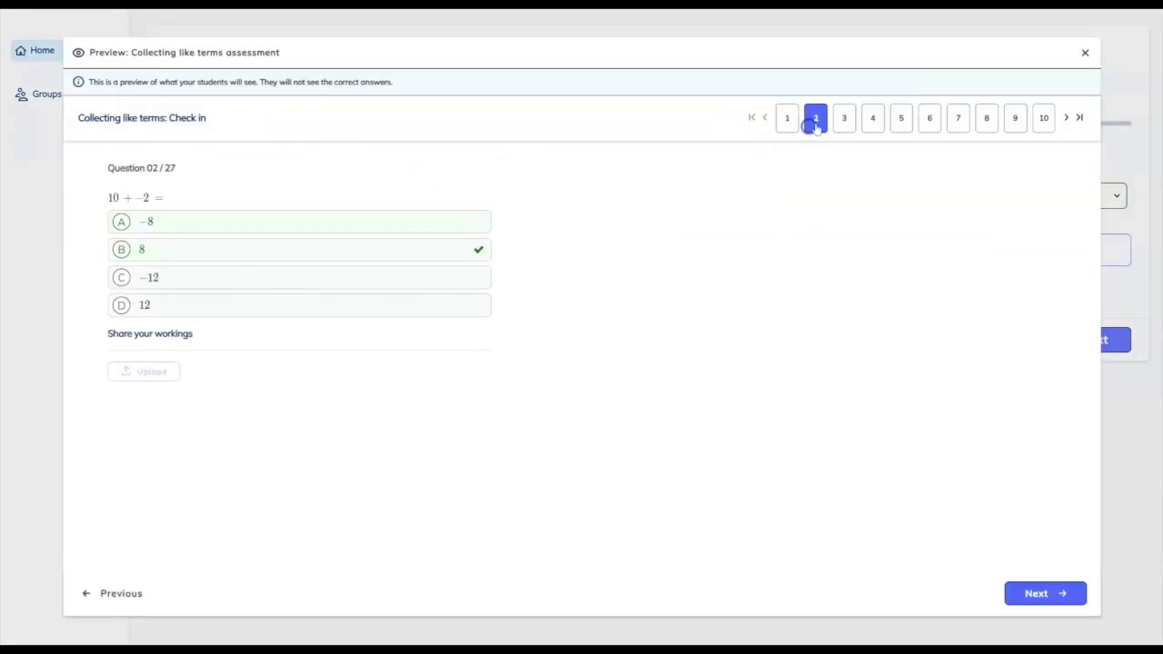
click(849, 118)
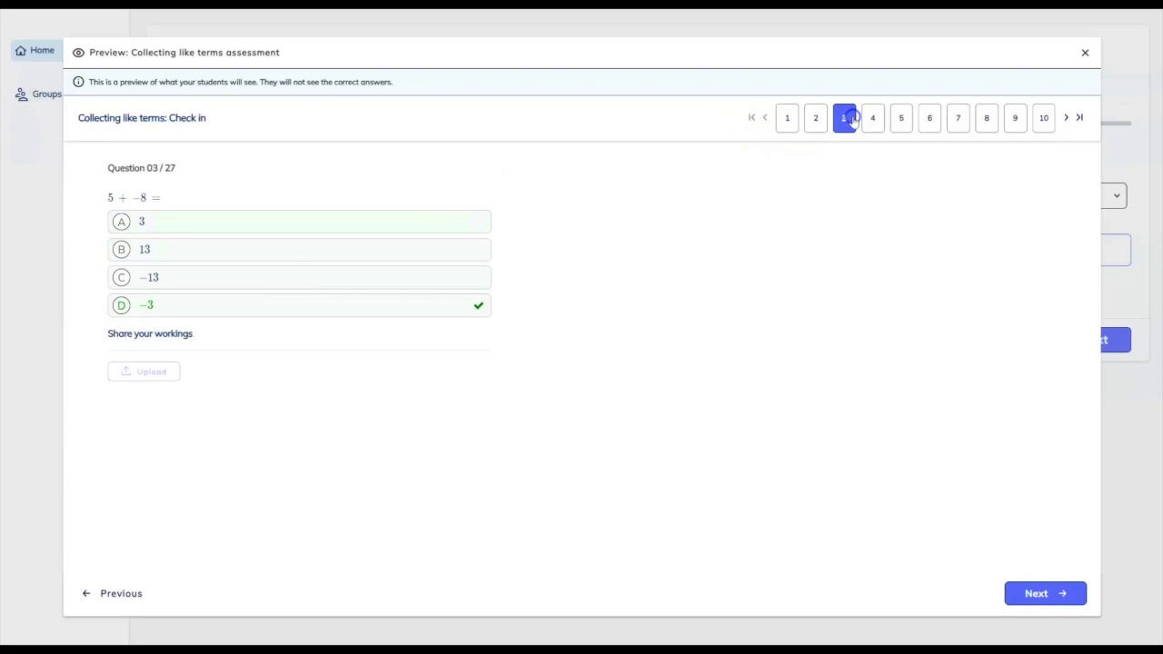
click(1086, 53)
click(1094, 338)
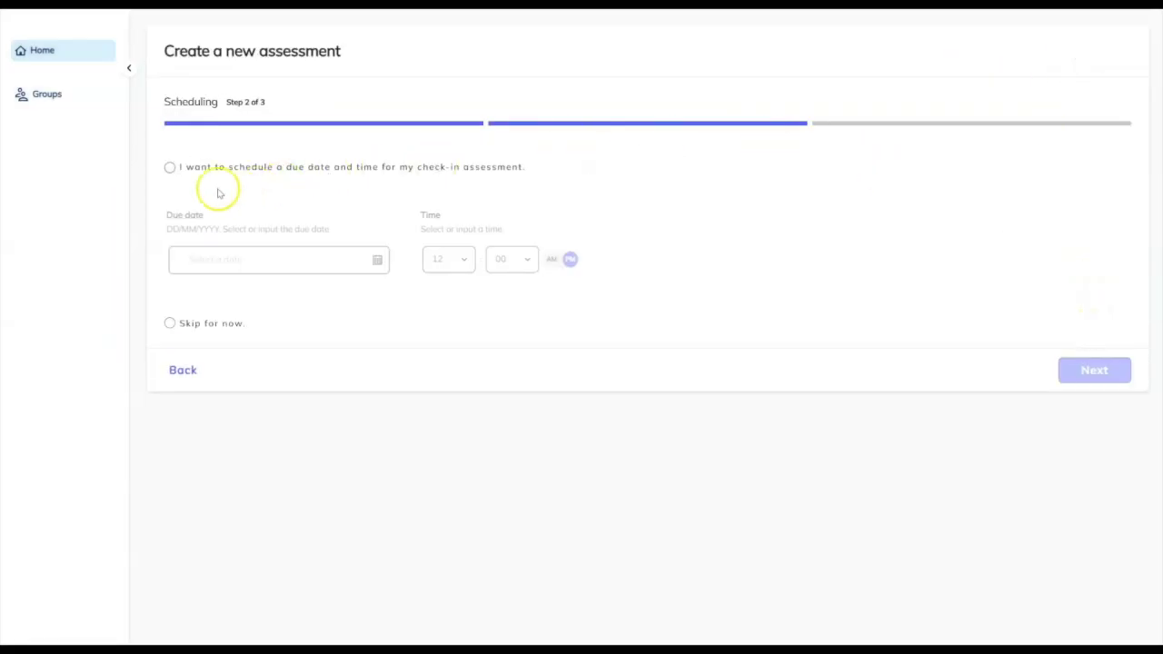
Schedule the due date as 31 August 2023 at 12:00 PM and continue to review
click(169, 167)
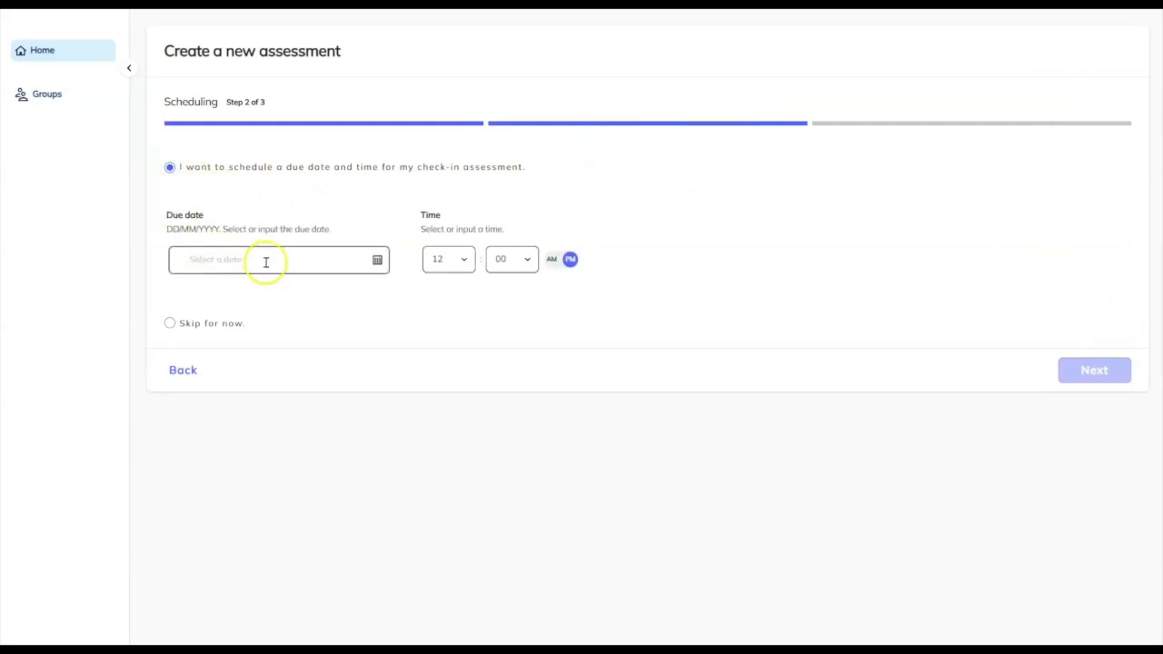
click(377, 261)
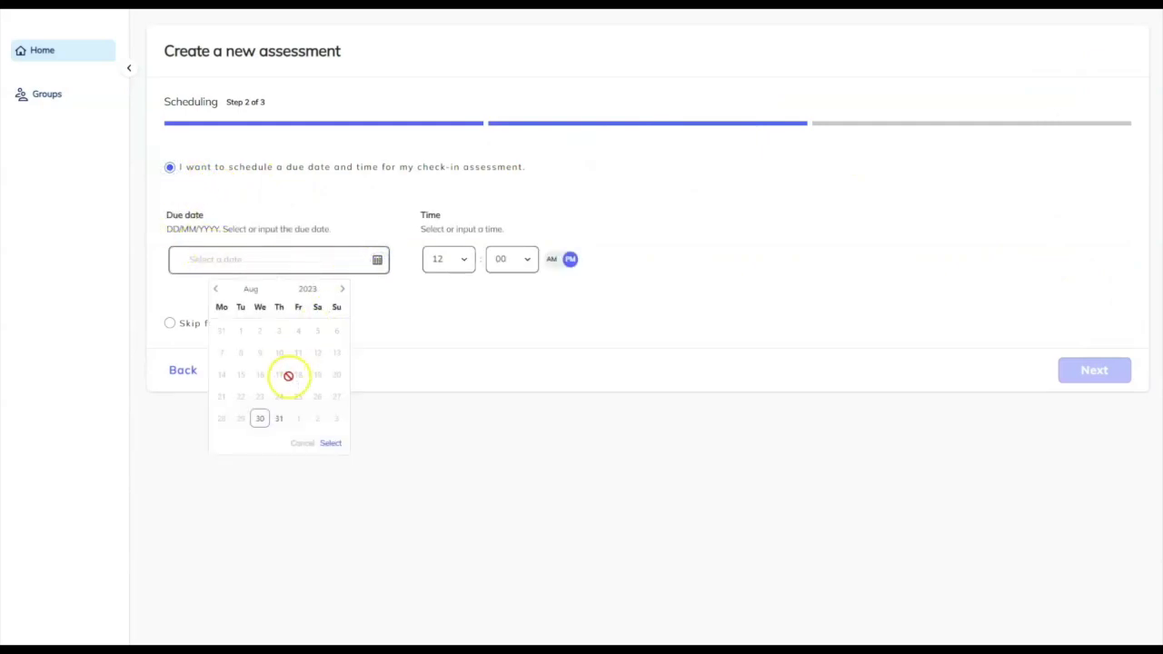
click(281, 422)
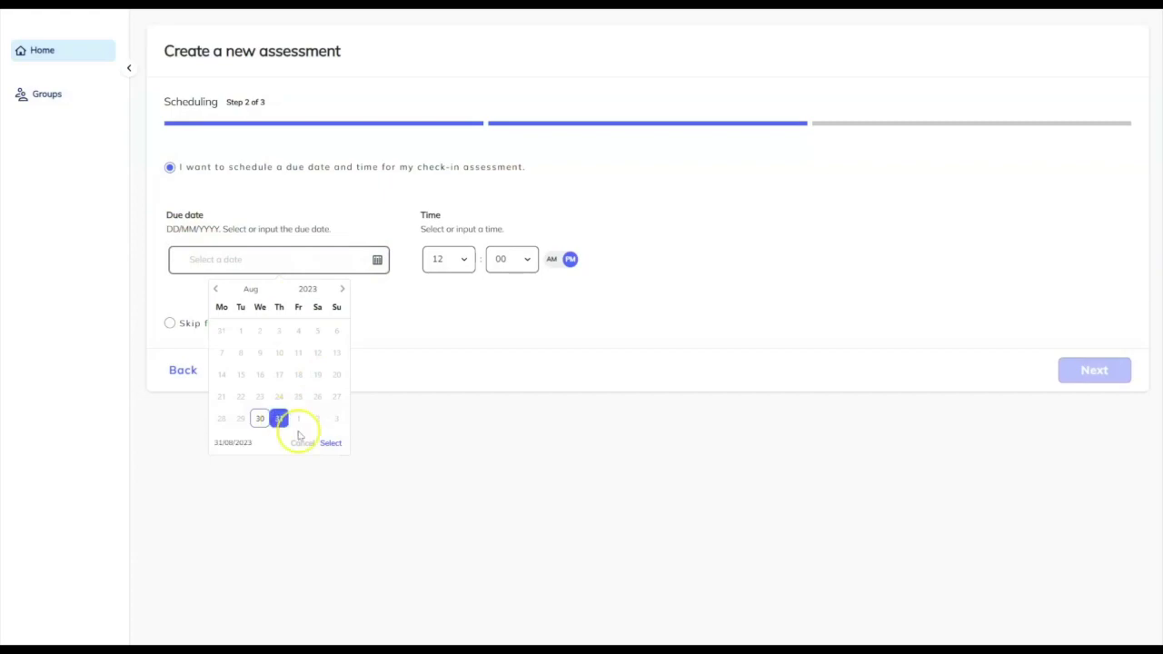
click(330, 444)
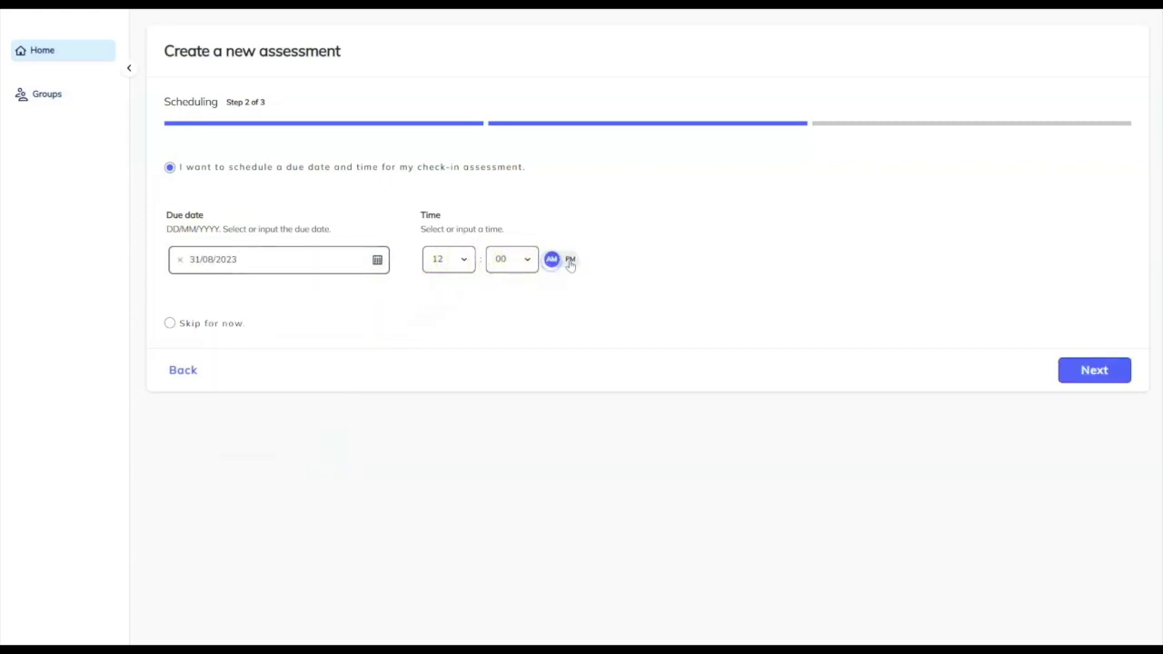
click(1077, 371)
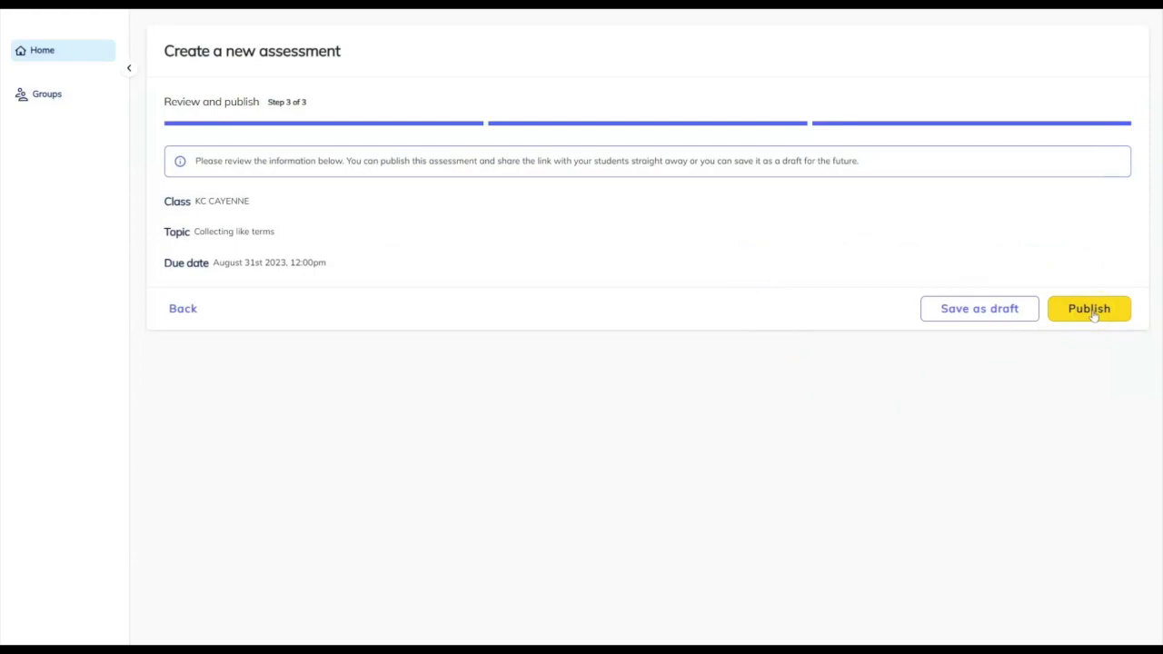
Publish the Collecting like terms check-in and copy its share link
click(1094, 312)
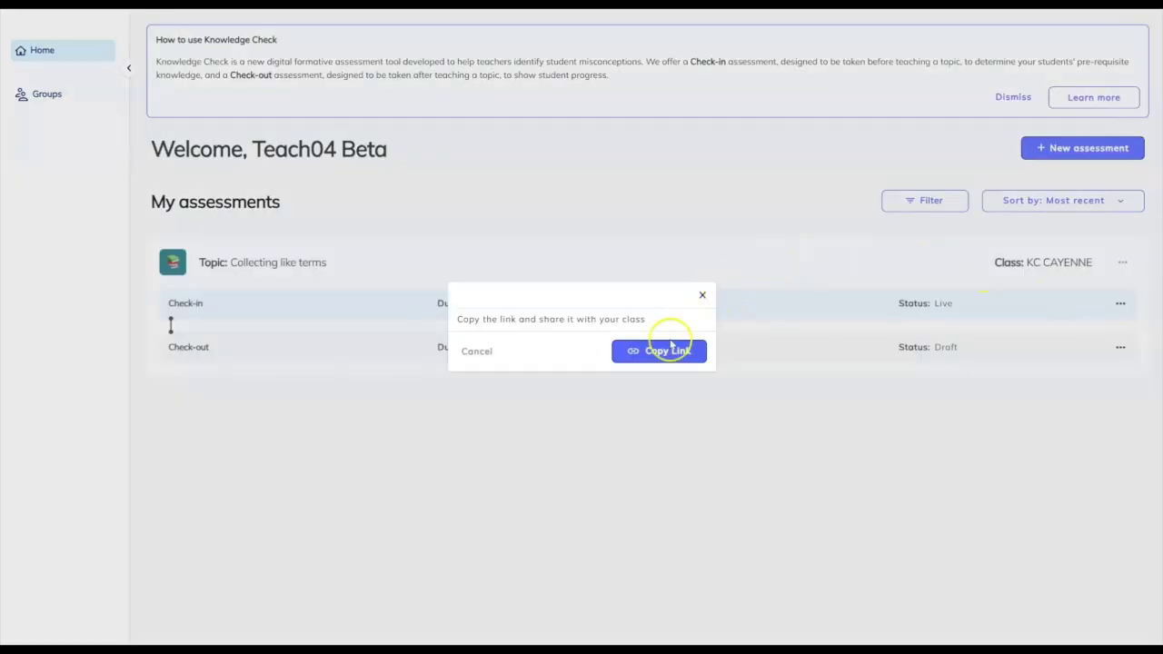
click(668, 353)
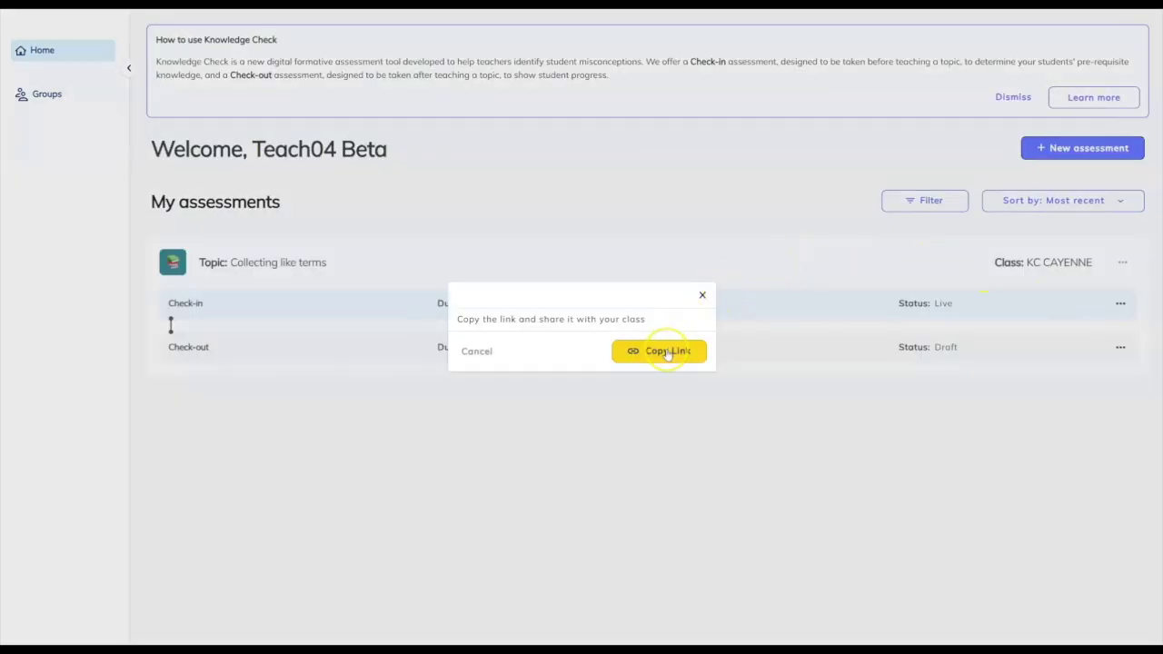
click(668, 353)
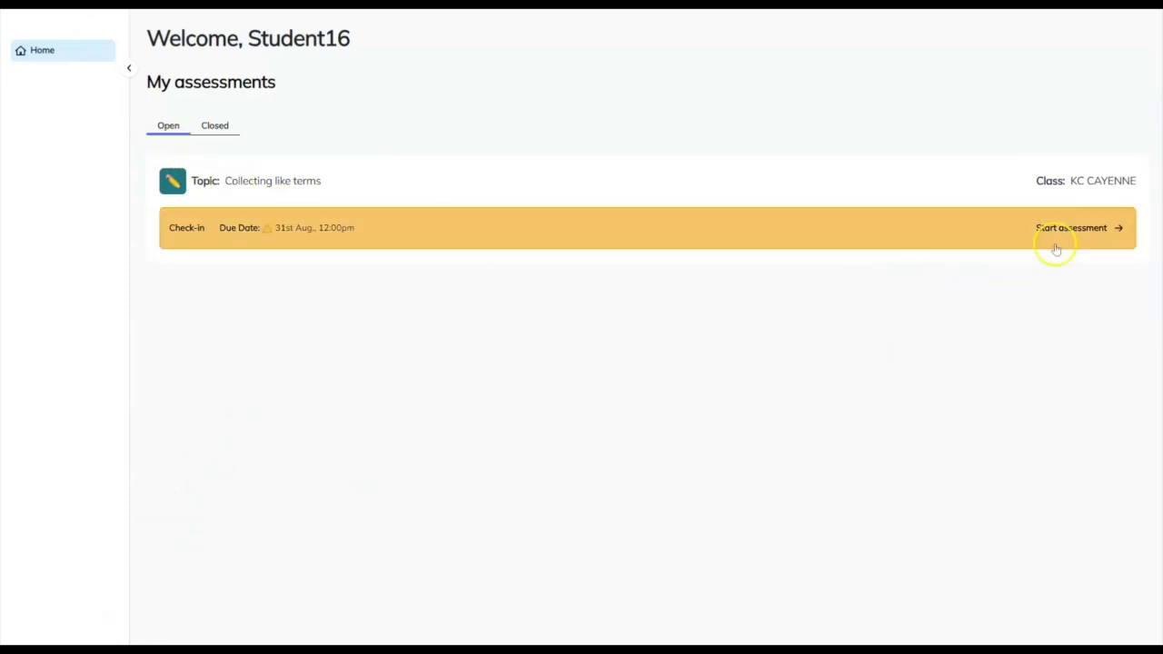
Start the check-in as the student, answer question 1 with 3, and cancel the workings upload
click(1100, 229)
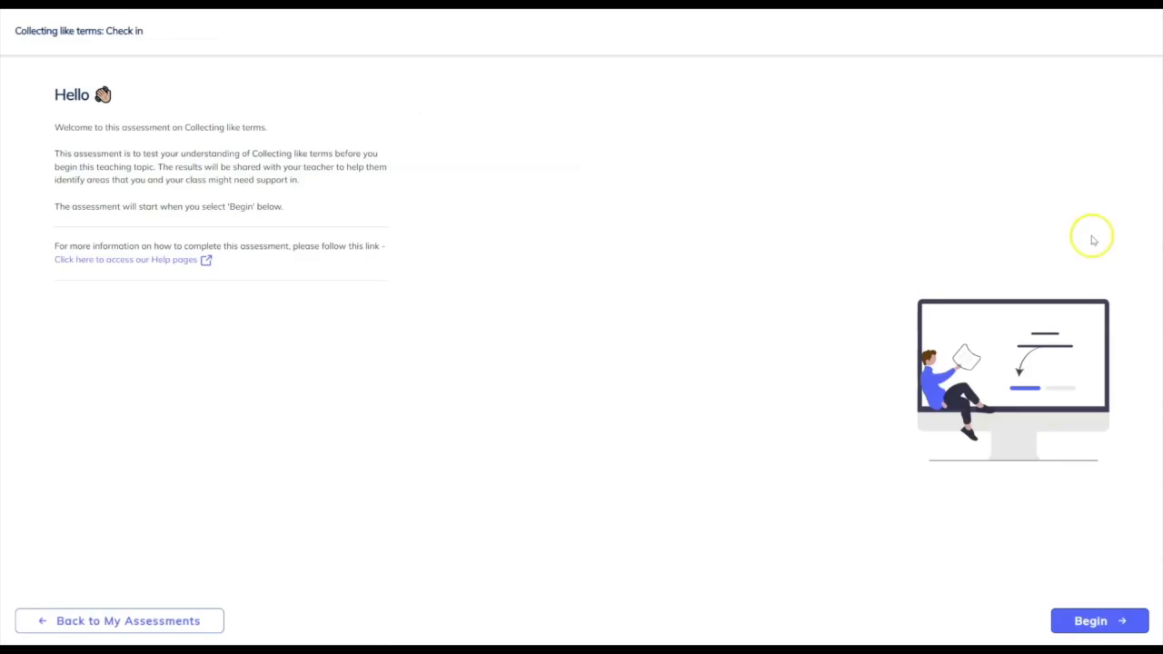
click(1100, 623)
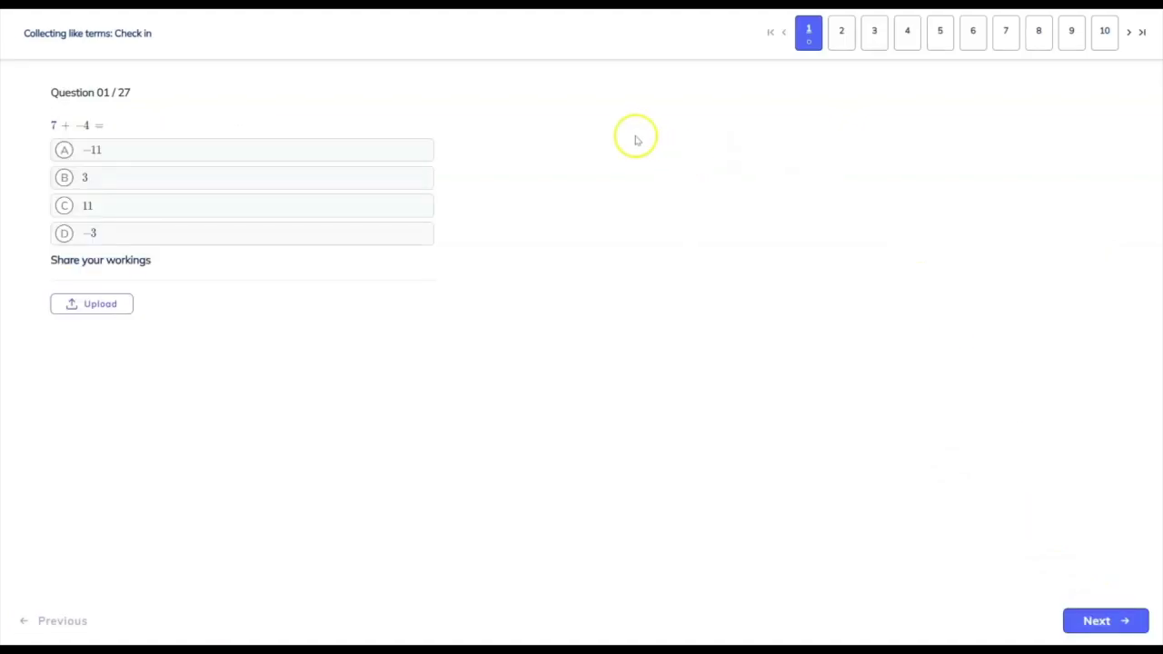
click(344, 180)
click(343, 189)
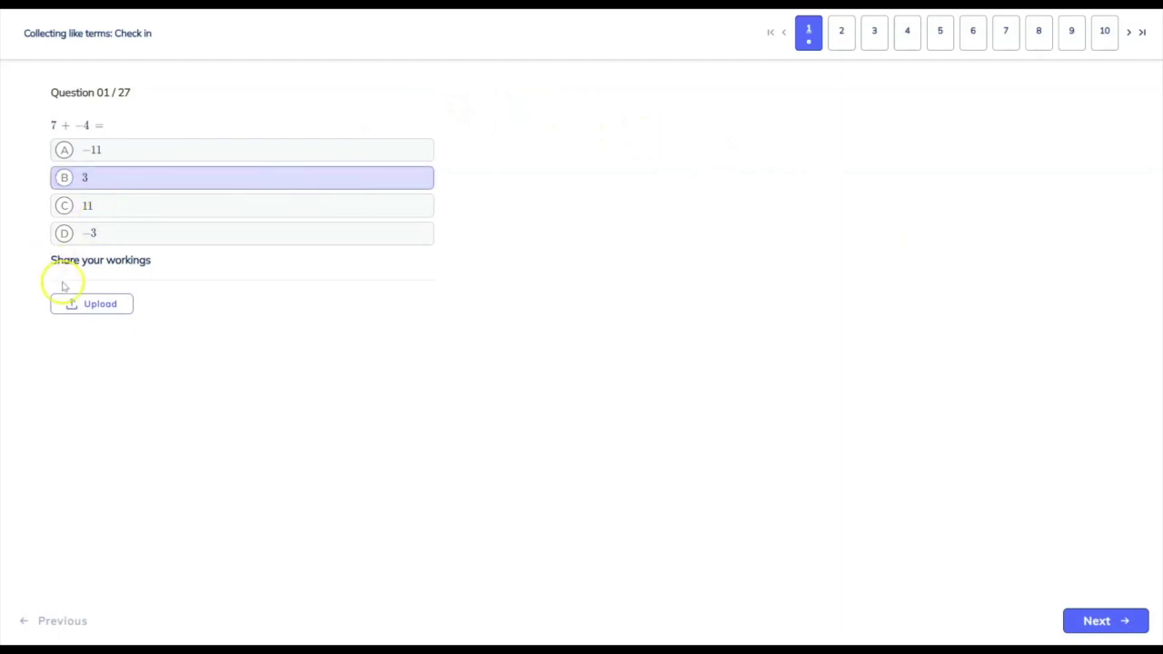
click(91, 306)
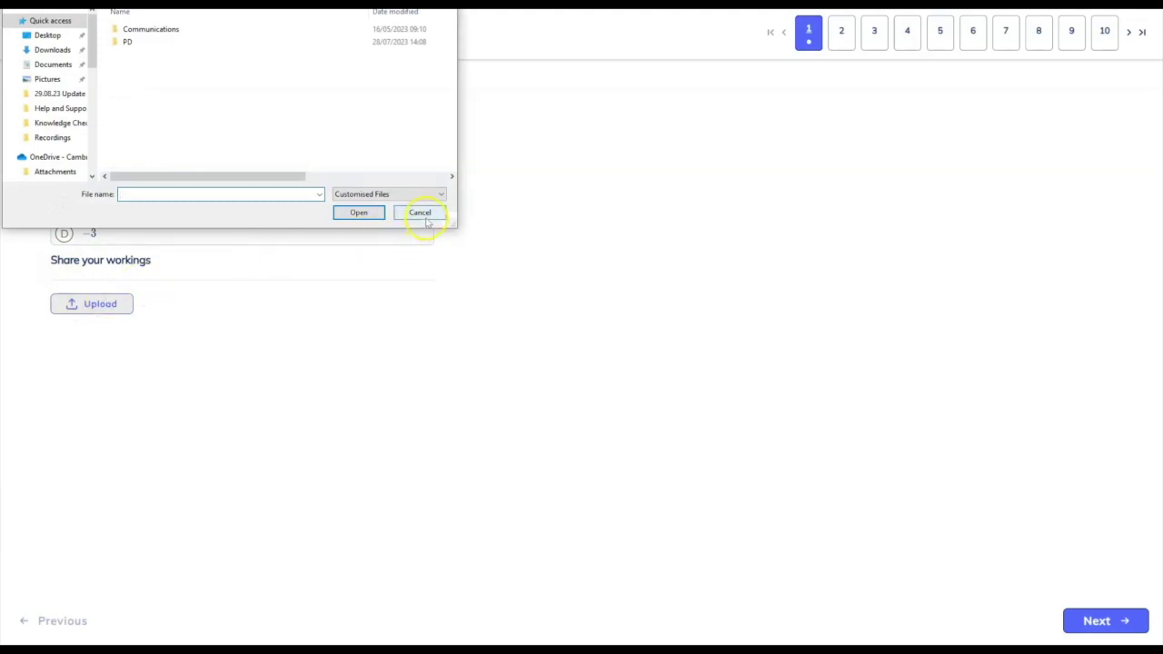
click(421, 214)
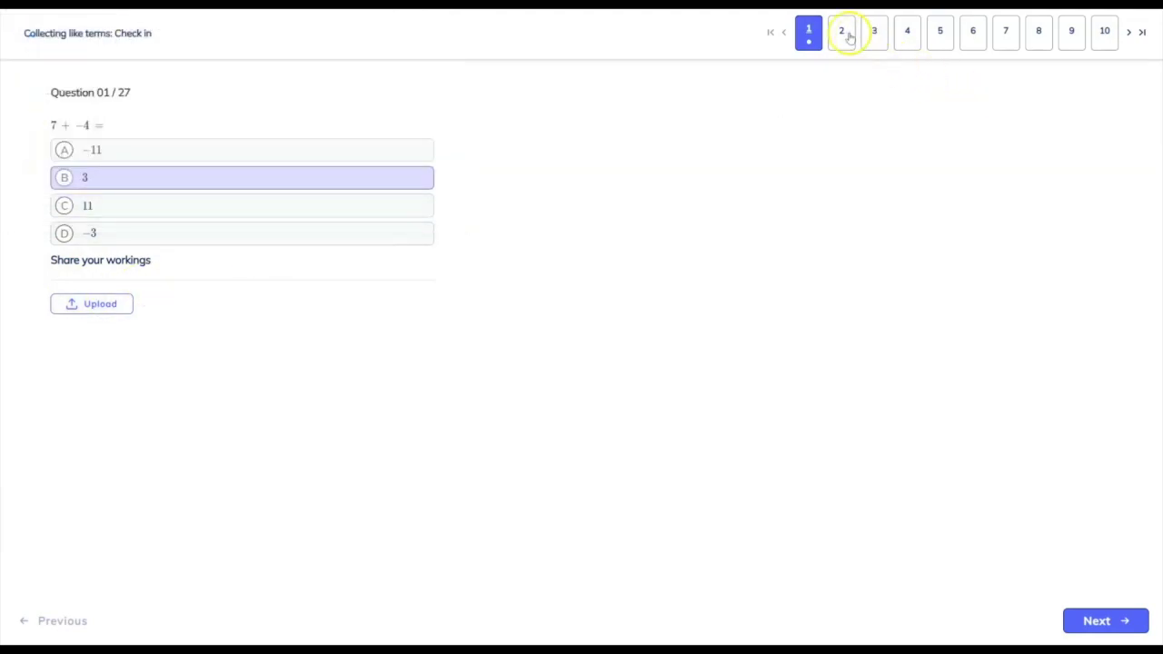
Jump ahead to question 27 and answer it with x − 4 = 5
click(845, 35)
click(877, 35)
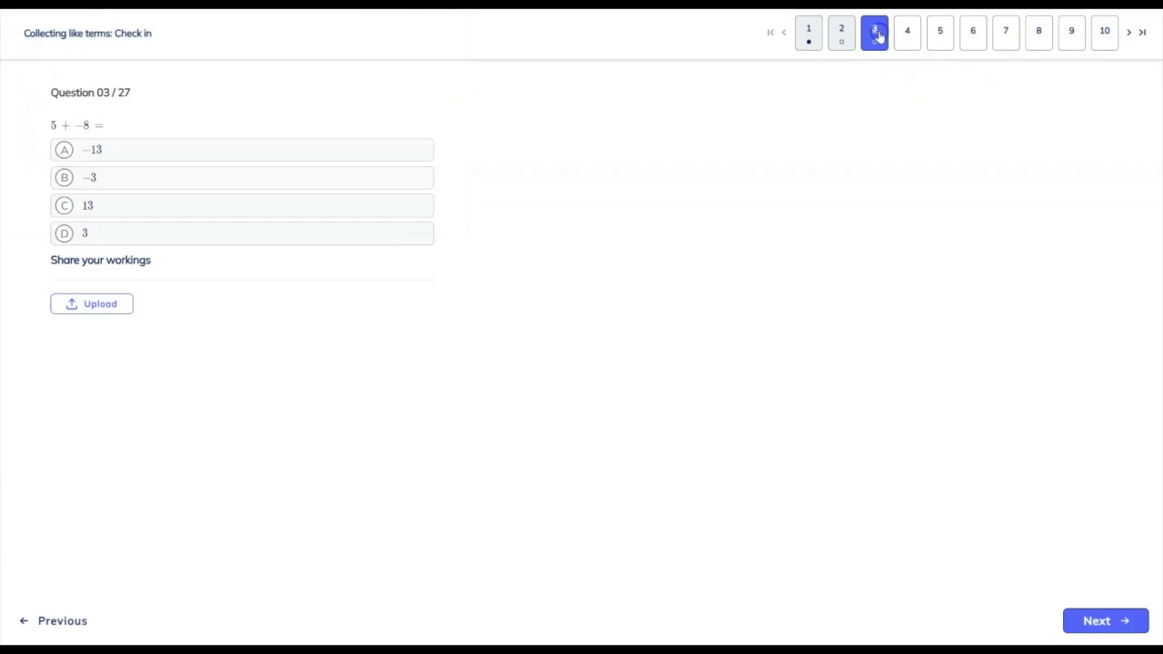
click(1144, 33)
click(1104, 32)
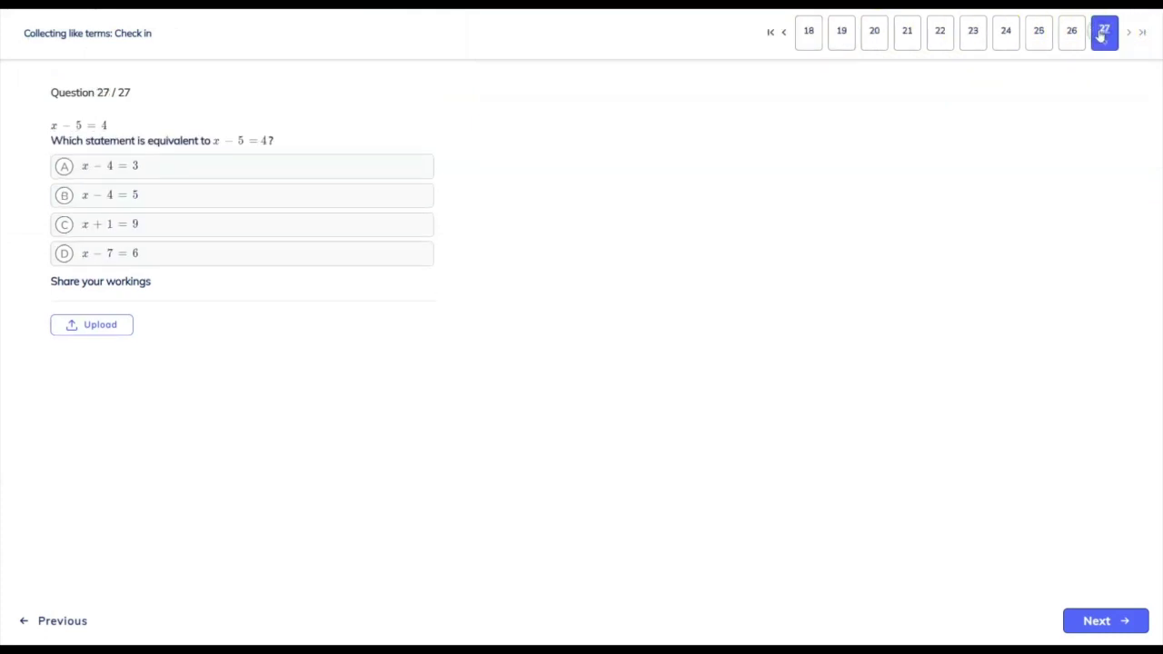
click(740, 116)
click(301, 224)
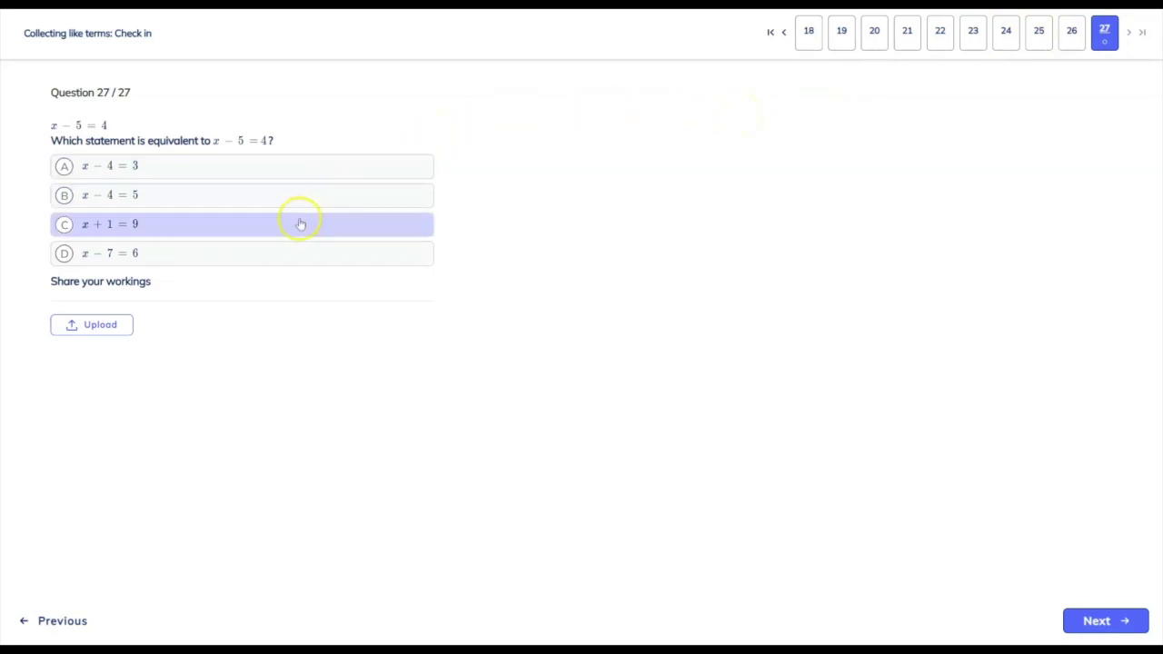
click(332, 165)
click(328, 226)
click(350, 202)
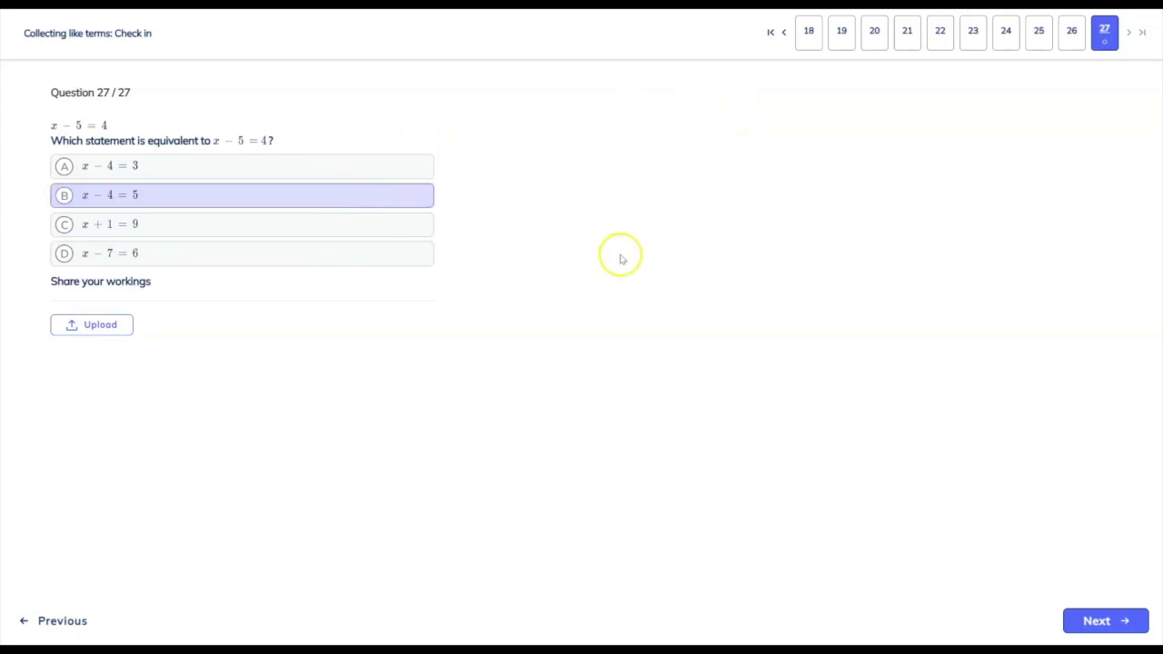
Confirm readiness, submit the answers, and view the student's Closed assessments
click(1100, 622)
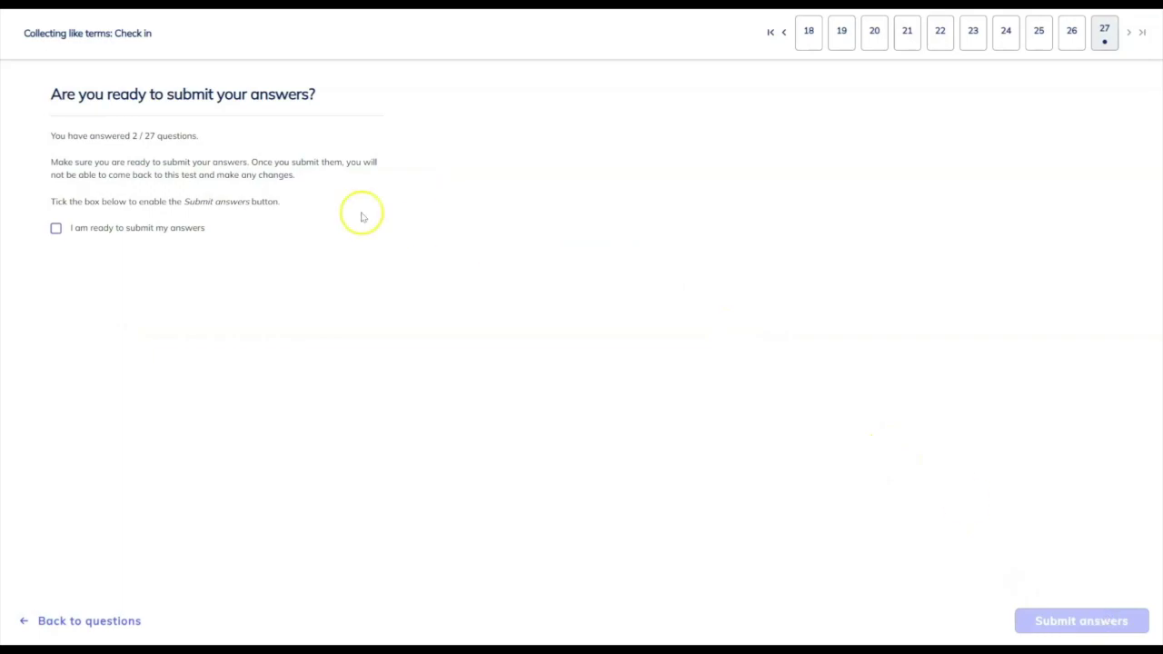
click(56, 228)
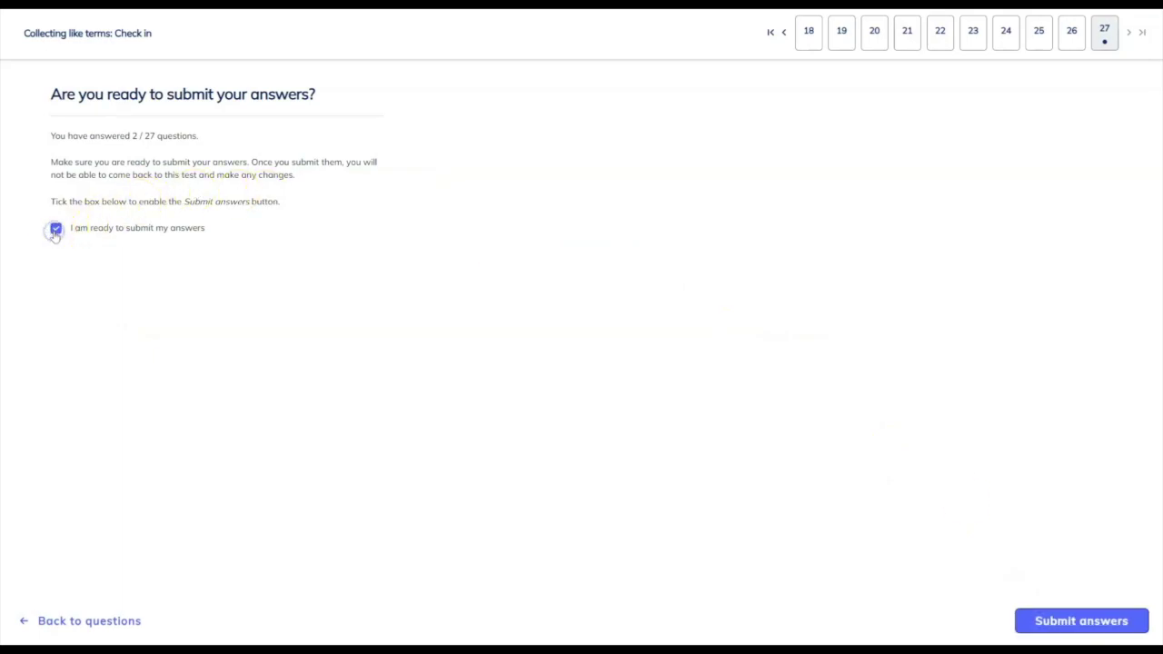
click(1087, 627)
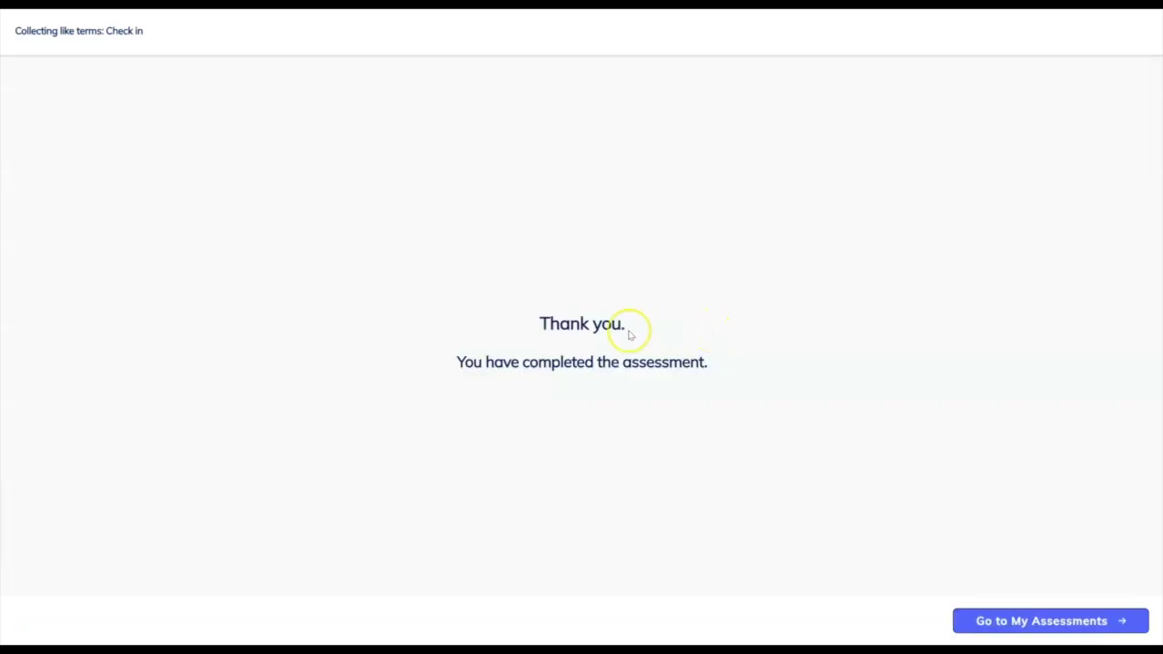
click(1042, 624)
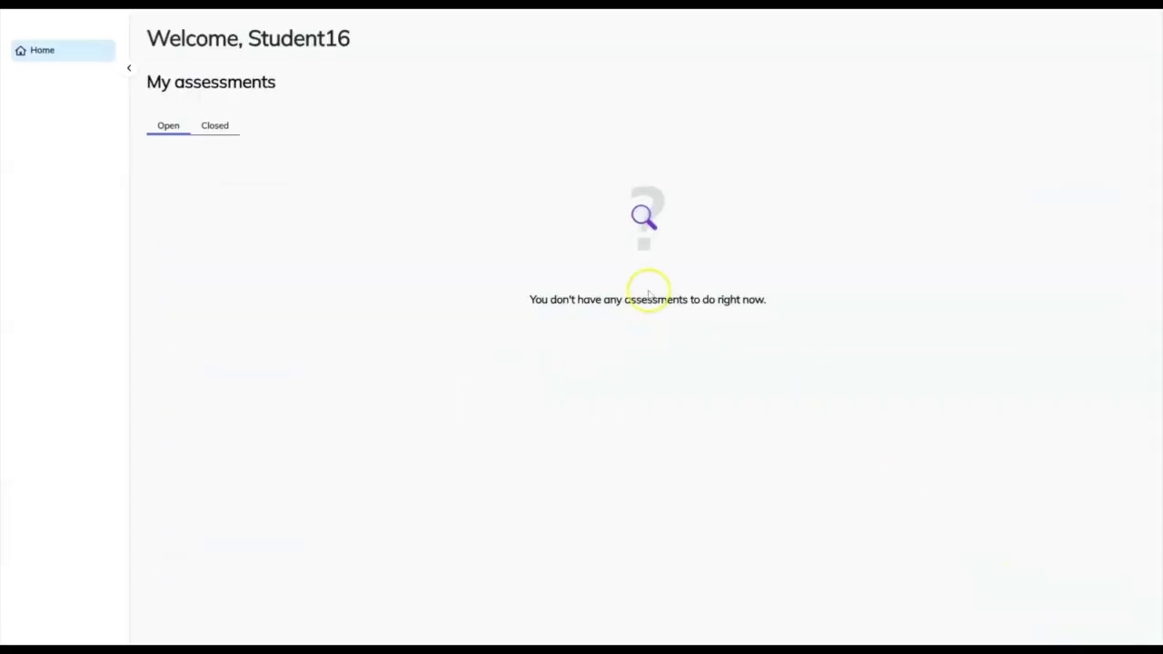
click(218, 127)
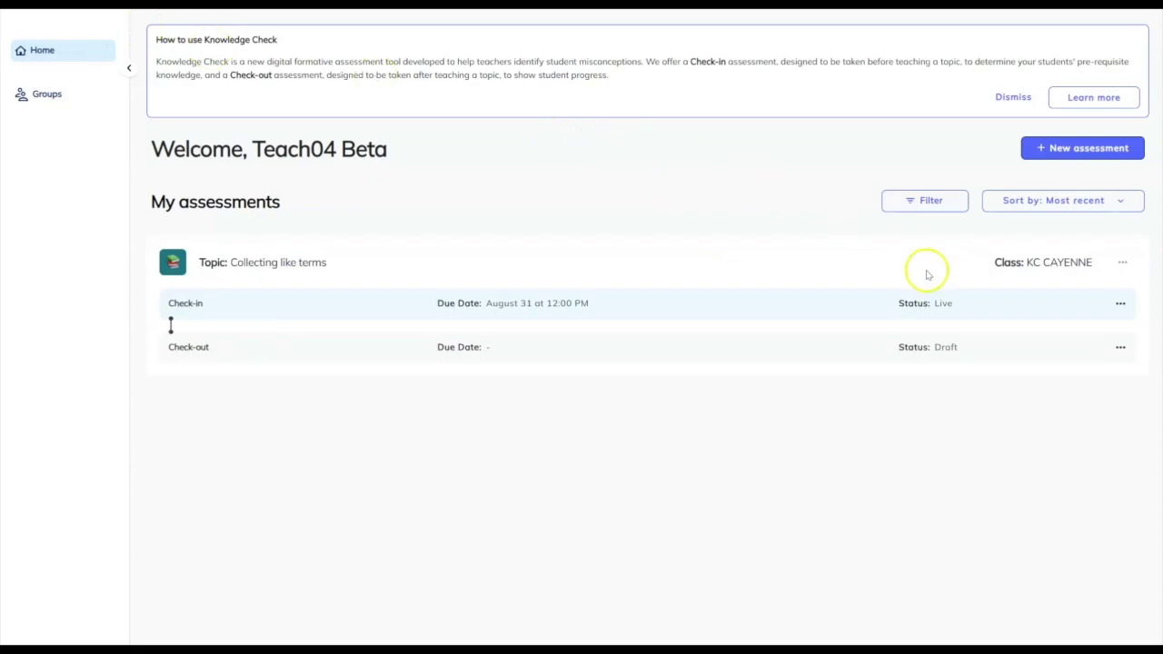
End the Collecting like terms Check-in from its actions menu and confirm
click(1121, 307)
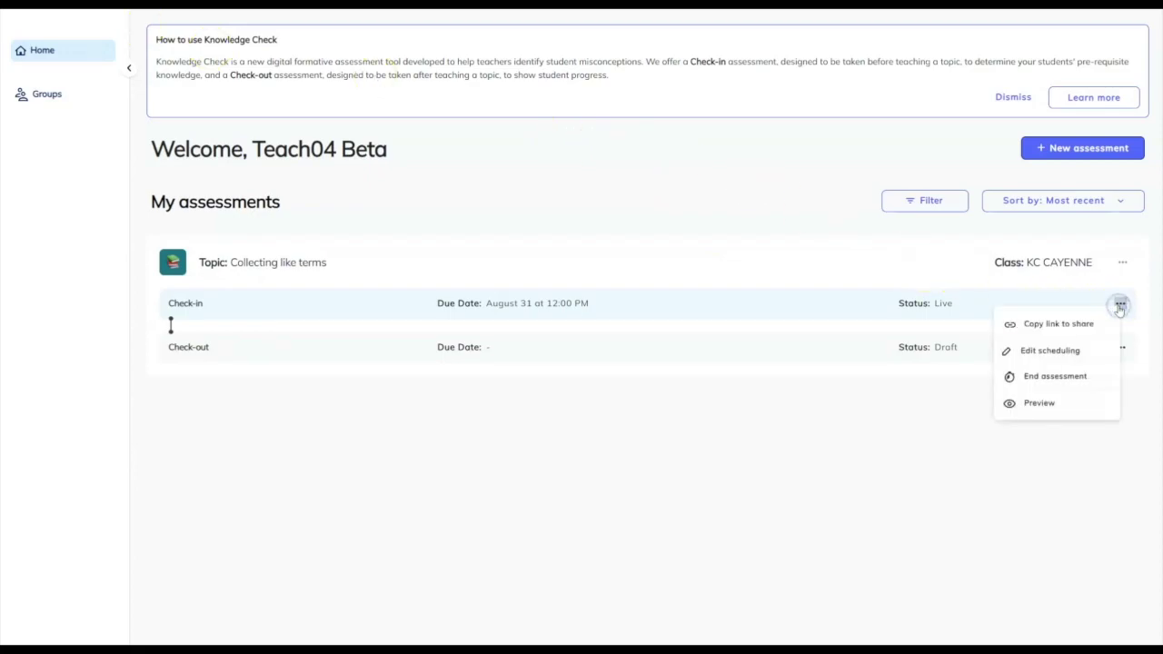
click(1053, 371)
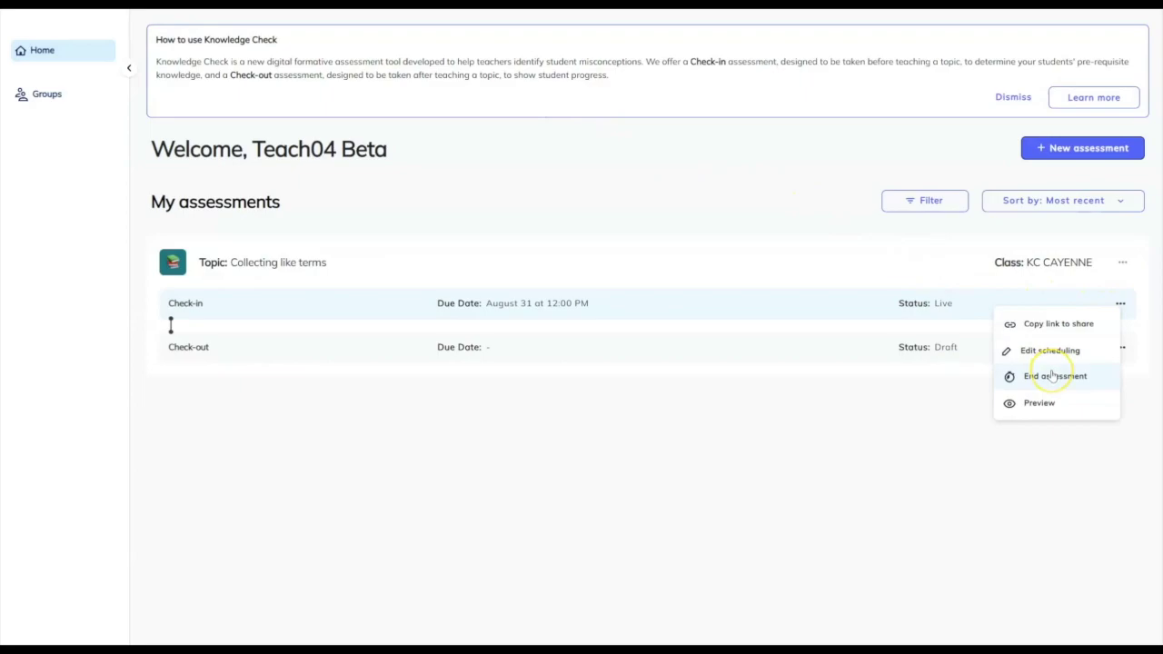
click(1052, 376)
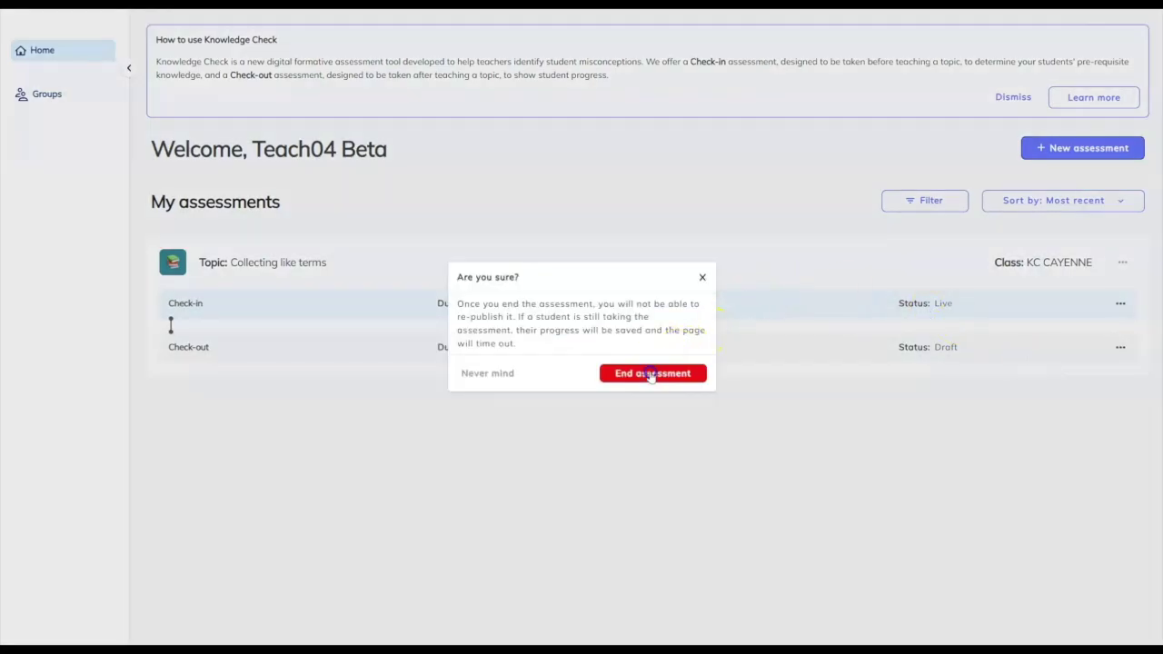
click(651, 375)
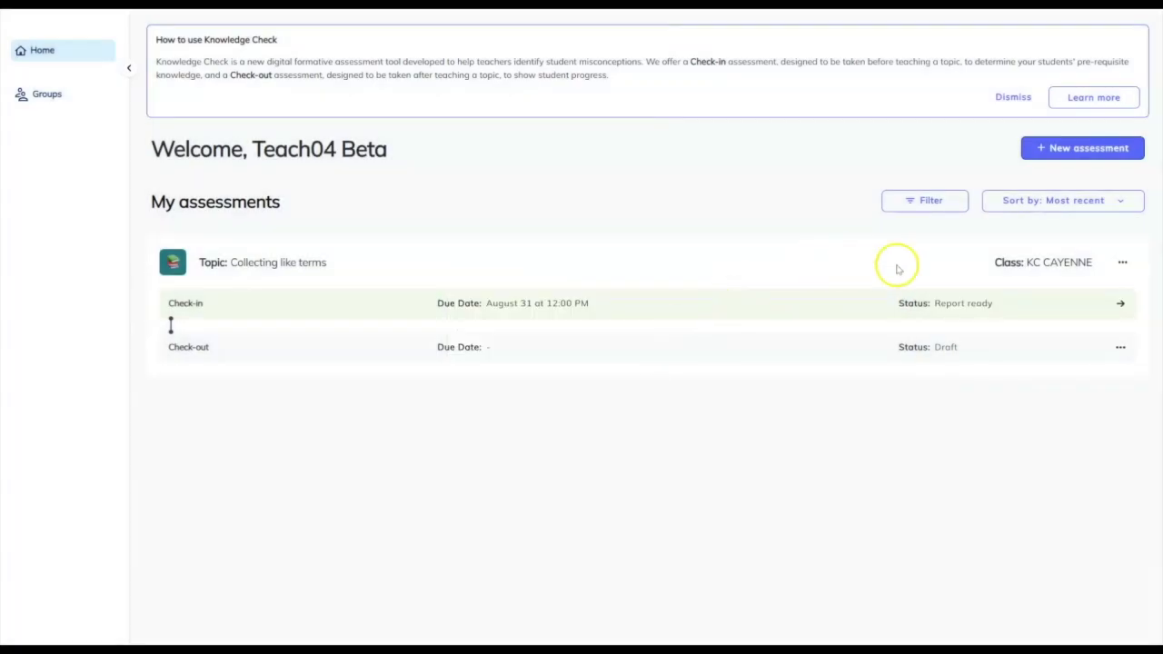
Open the Check-in report, then the answer review of the student scoring 17/27
click(1119, 308)
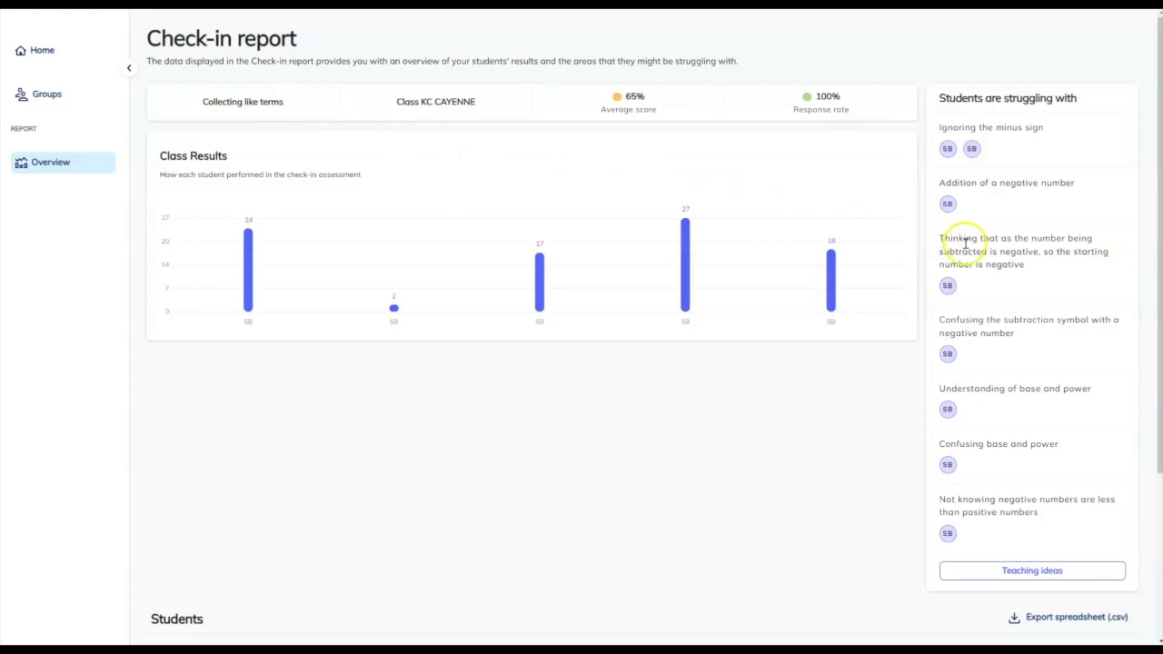
scroll(967, 244, down, 1)
scroll(966, 243, down, 2)
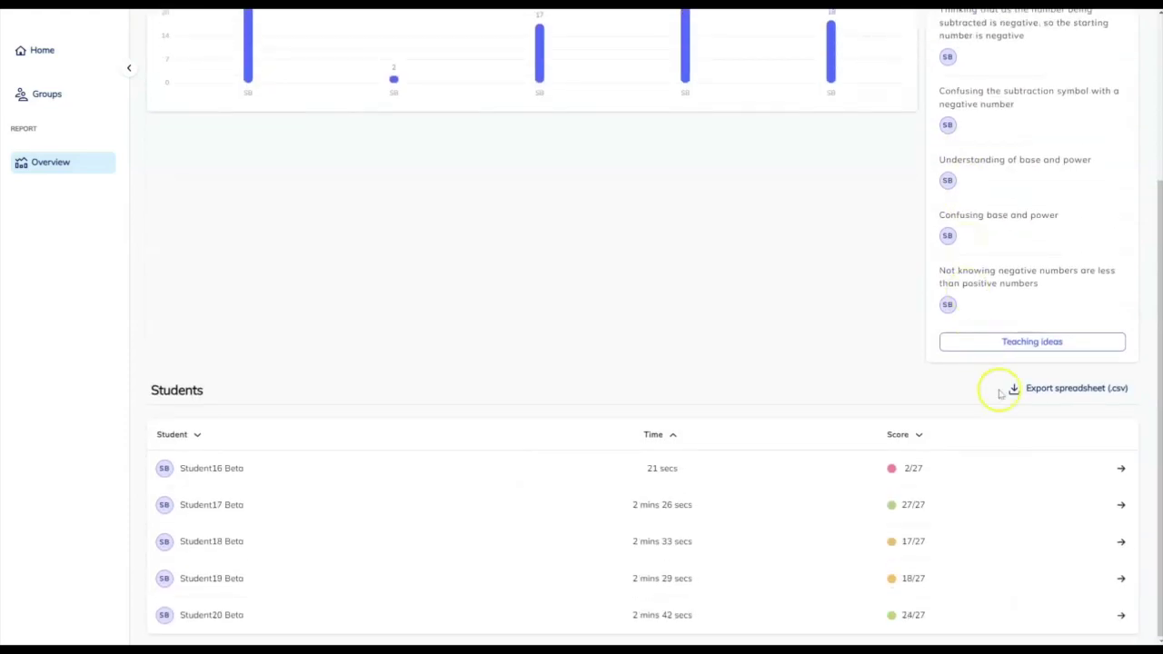
click(1125, 544)
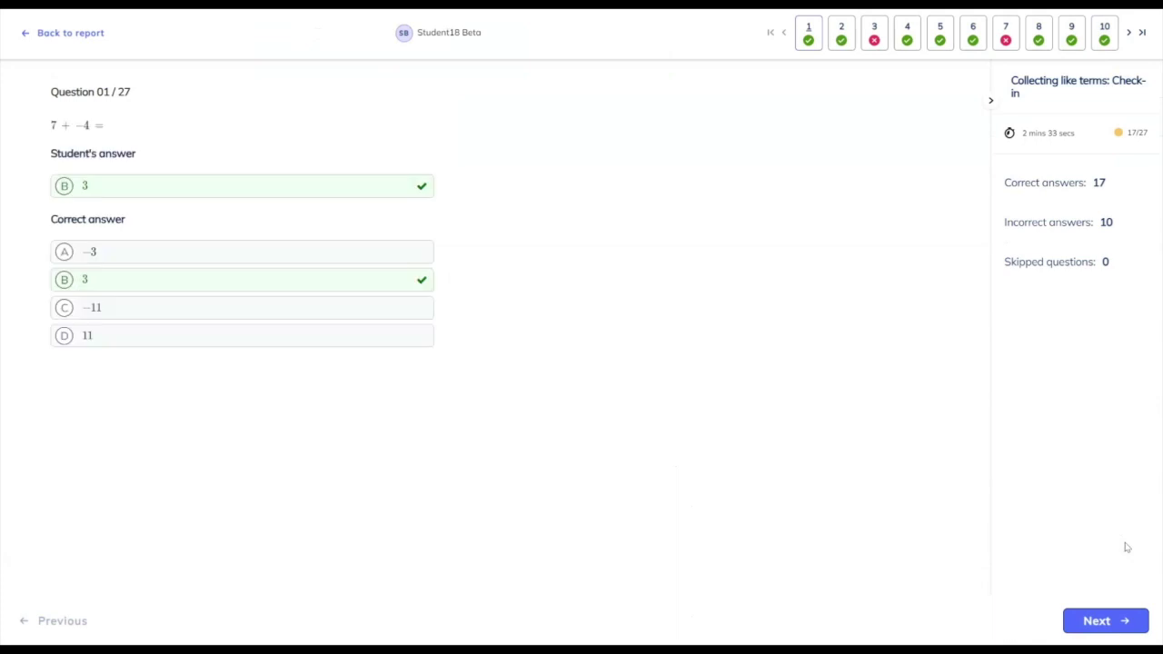
Review the student's answers to questions 2 and 3, collapsing and reopening the score summary
click(841, 38)
click(875, 38)
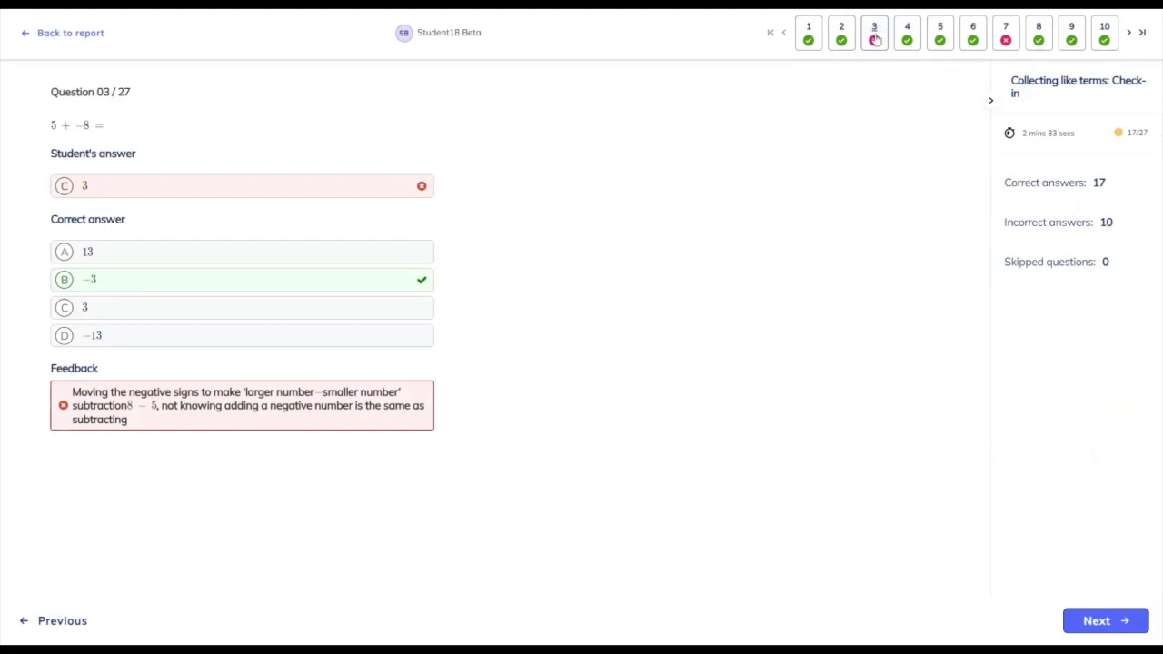
click(990, 101)
click(1122, 103)
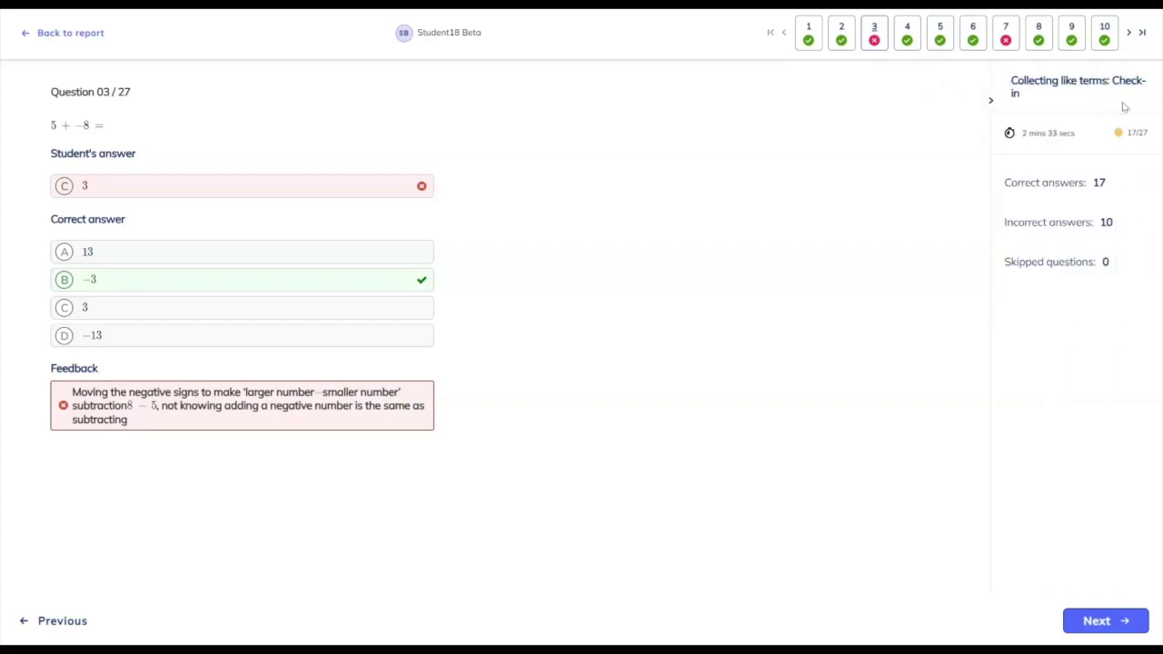
Return to the class Check-in report and browse the teaching ideas for its misconceptions
click(100, 32)
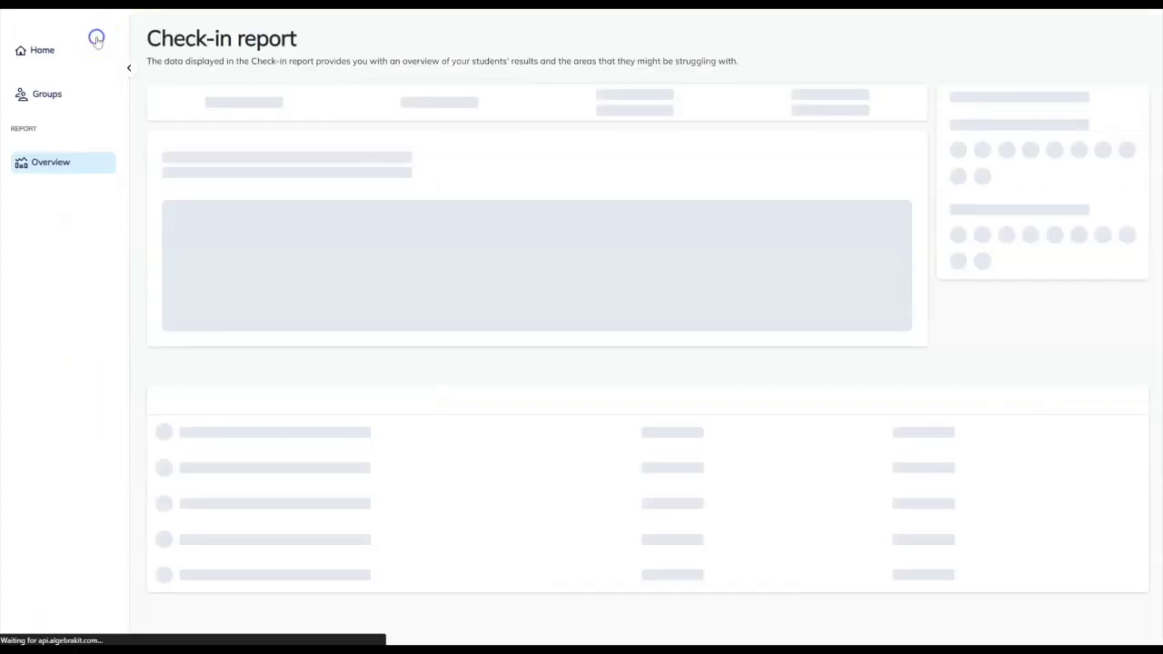
scroll(1025, 440, down, 1)
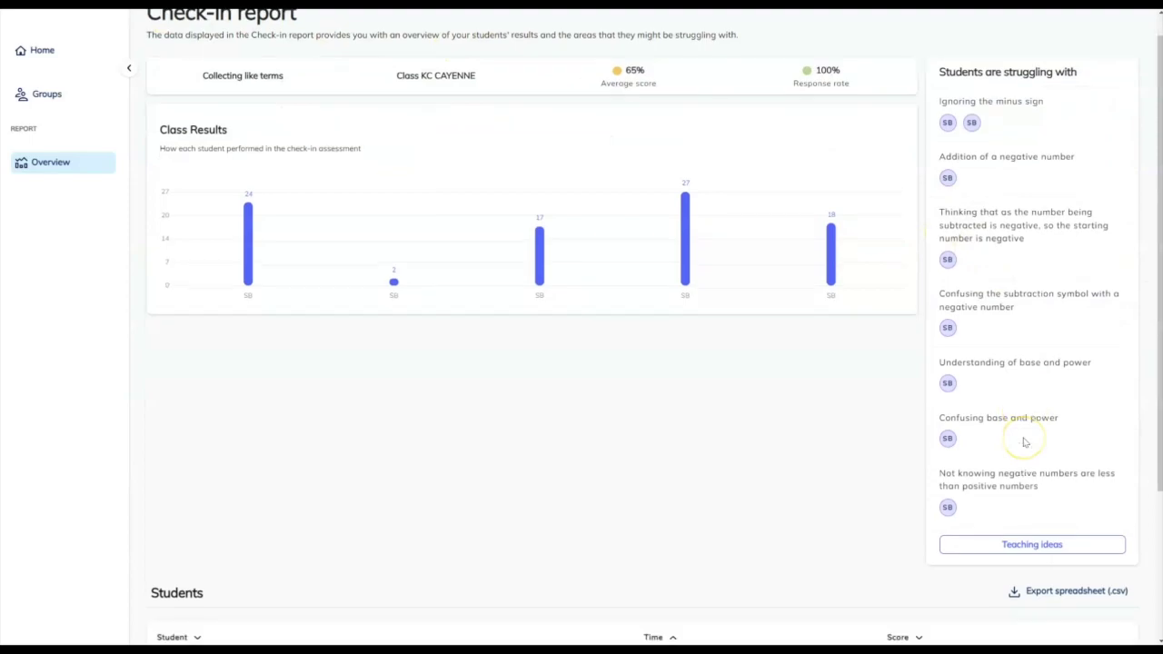
click(1025, 516)
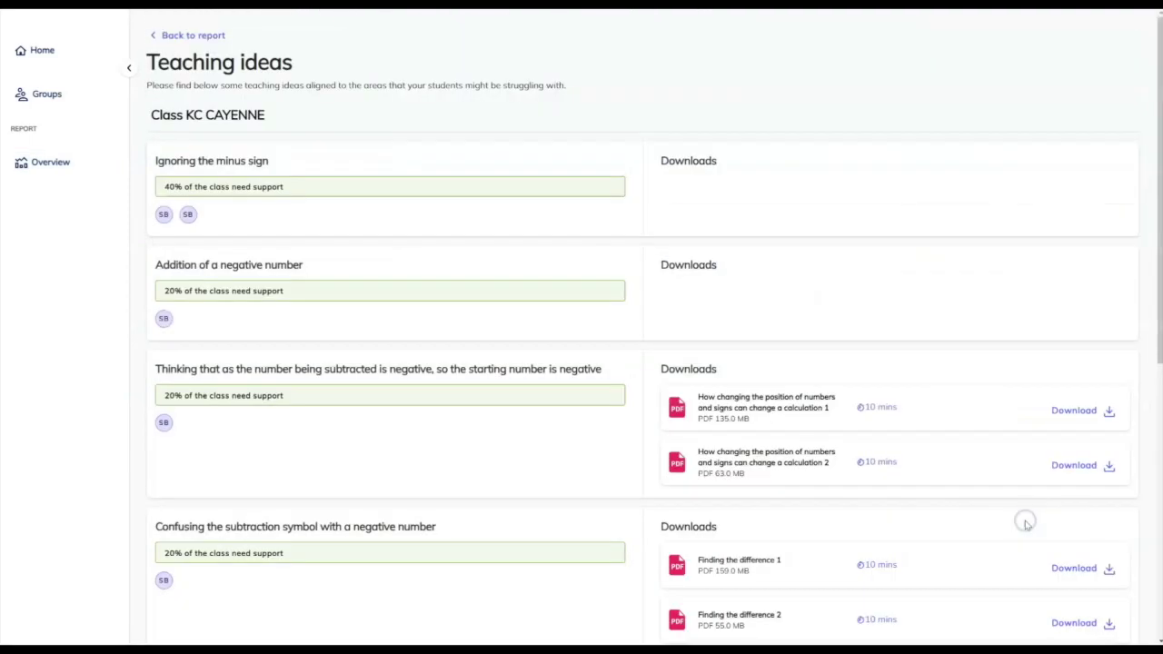
scroll(1027, 523, down, 1)
scroll(1026, 525, down, 3)
scroll(1027, 525, down, 1)
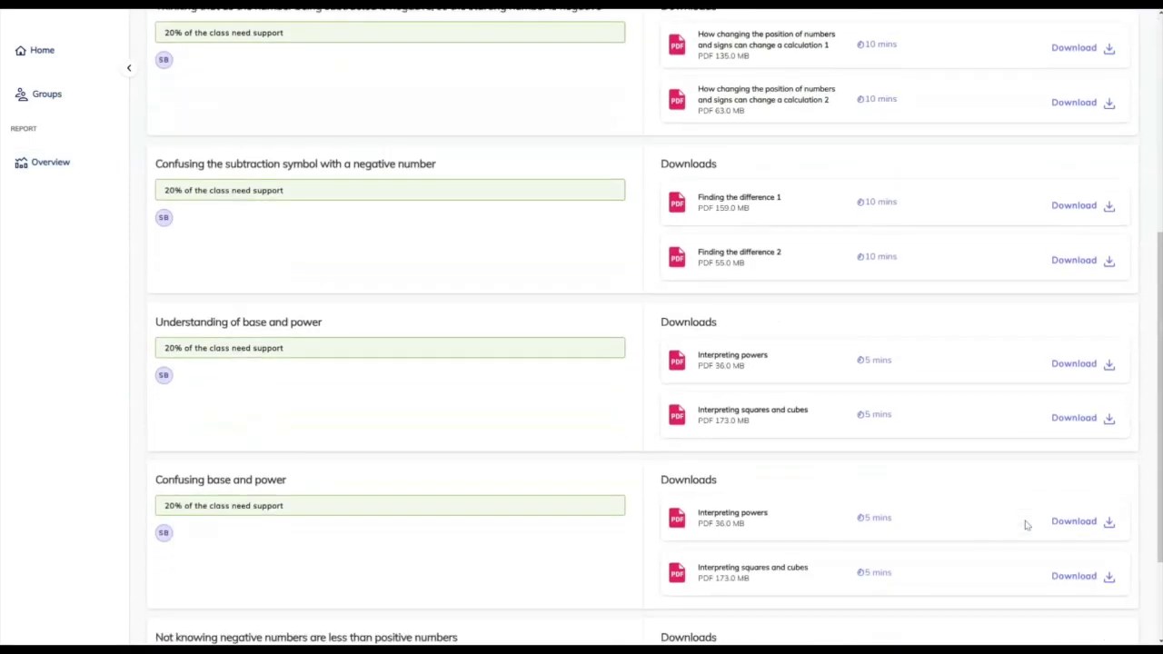
Read through the 'Finding the difference 1' teaching-notes PDF
click(1101, 209)
scroll(972, 289, down, 3)
scroll(973, 289, down, 4)
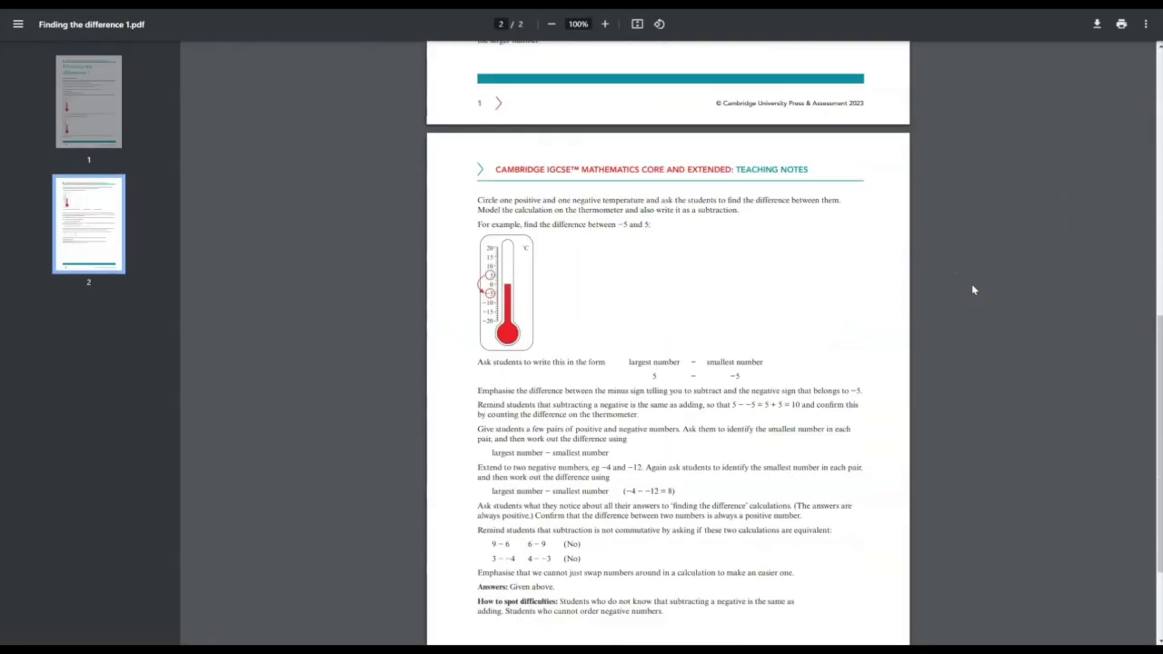
scroll(973, 289, down, 3)
scroll(973, 289, up, 10)
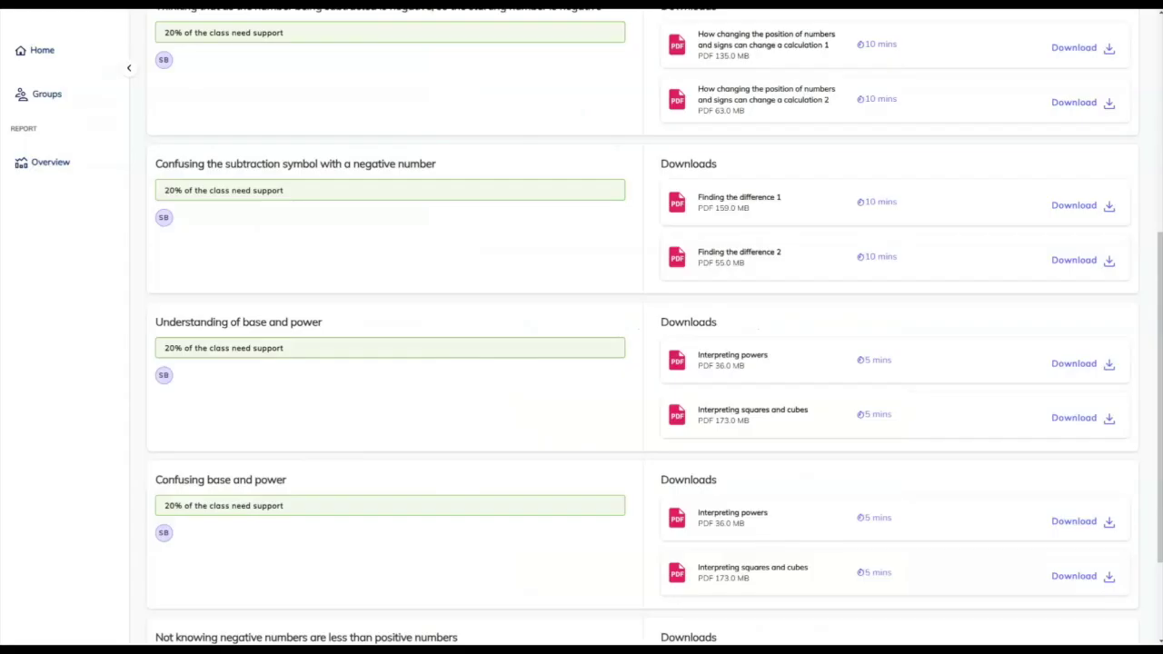
Return from Teaching ideas to the KC CAYENNE Check-in report showing the 65% average
scroll(297, 96, up, 5)
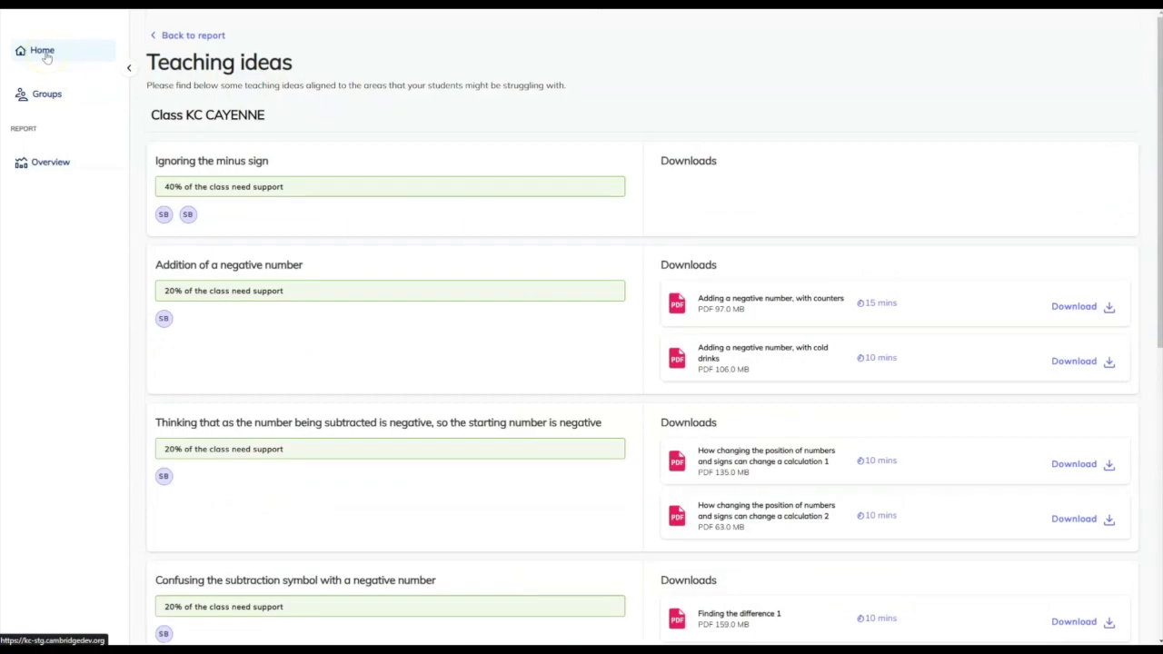
click(159, 36)
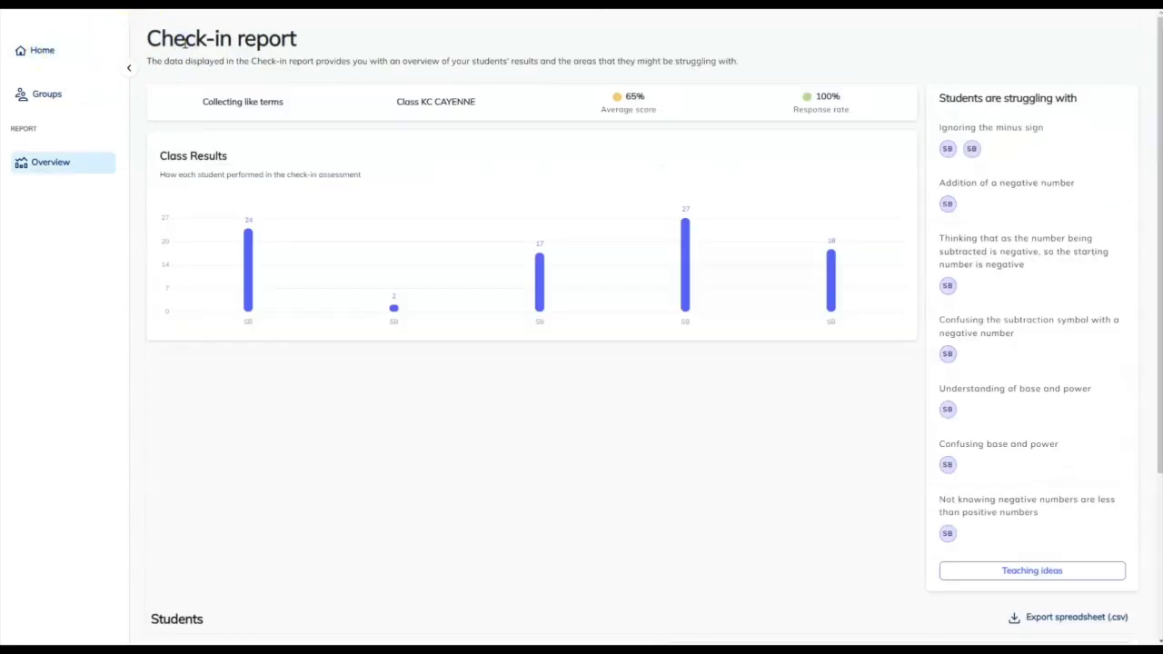